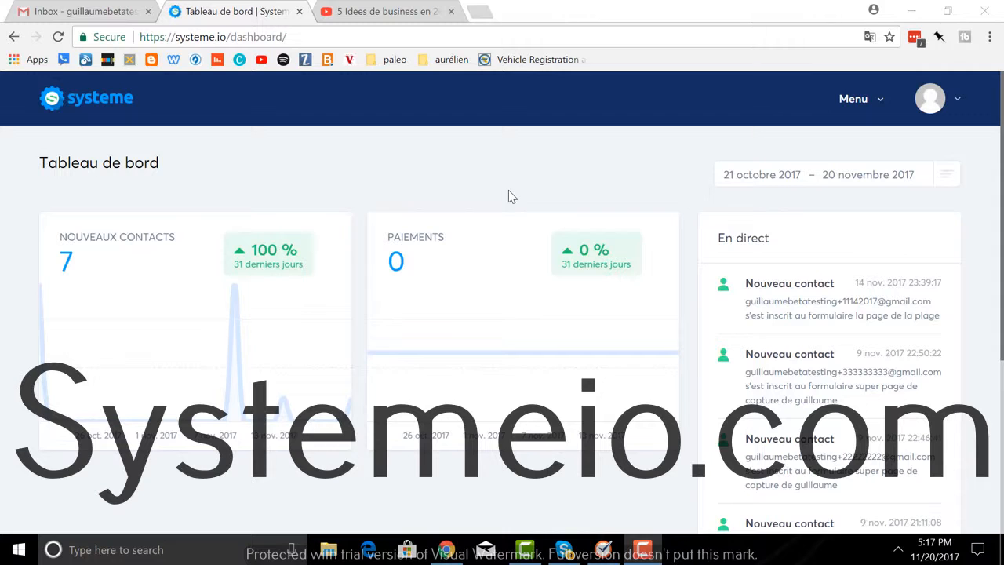
Step: Open the Pages et formulaires section from the header Menu to list the capture pages
click(861, 109)
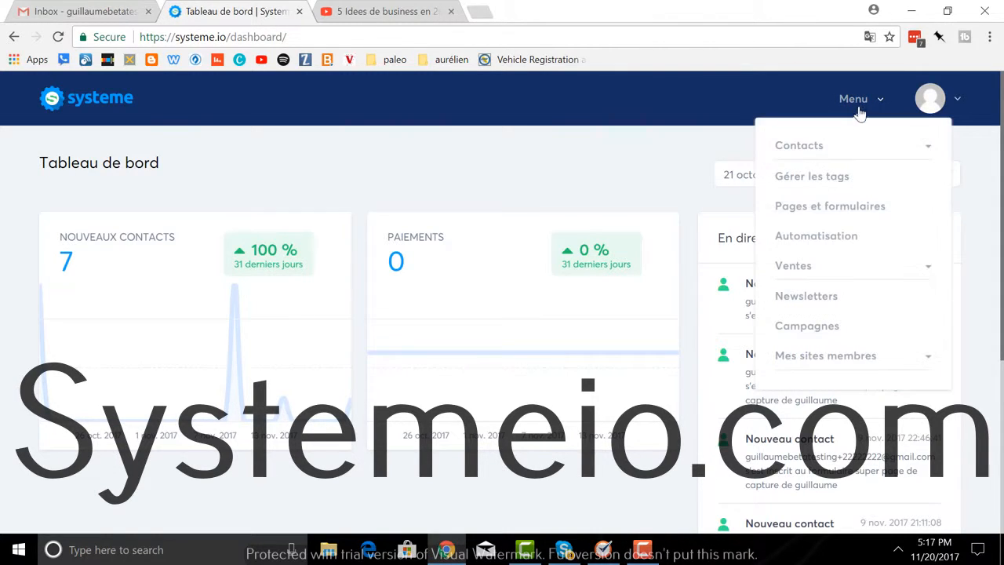
click(832, 217)
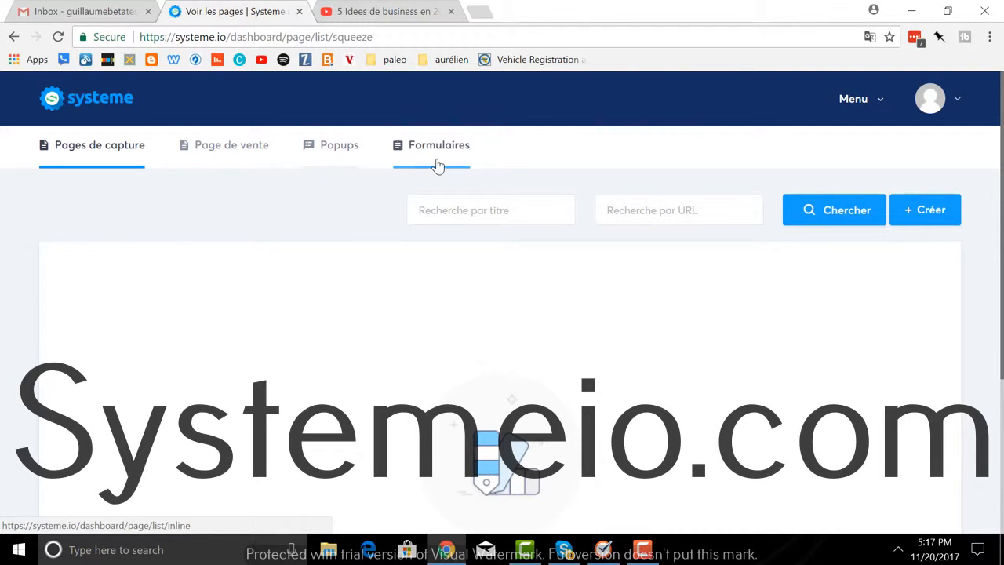
Step: Start a new capture page using the Blanc template from the gallery
click(932, 210)
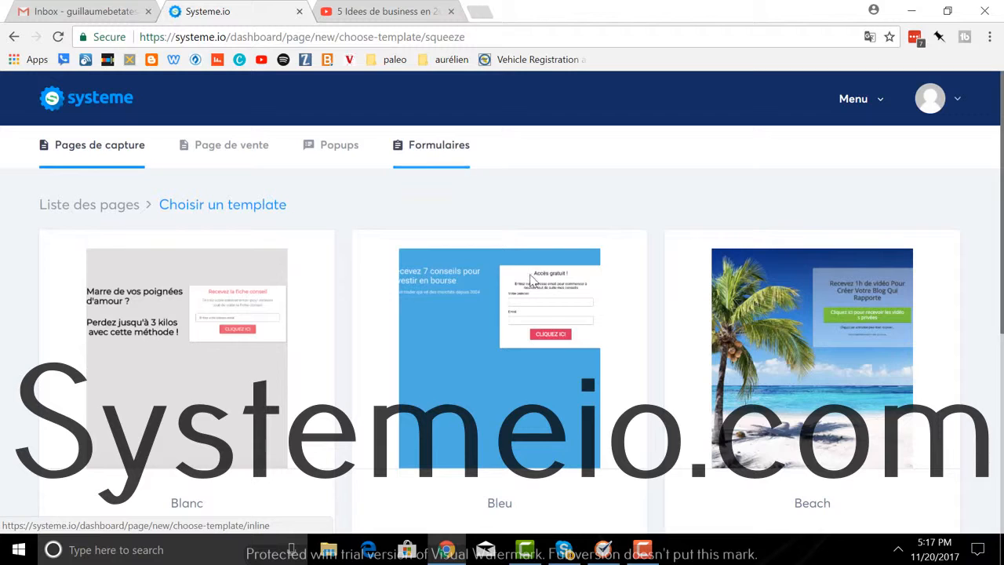
scroll(591, 200, down, 4)
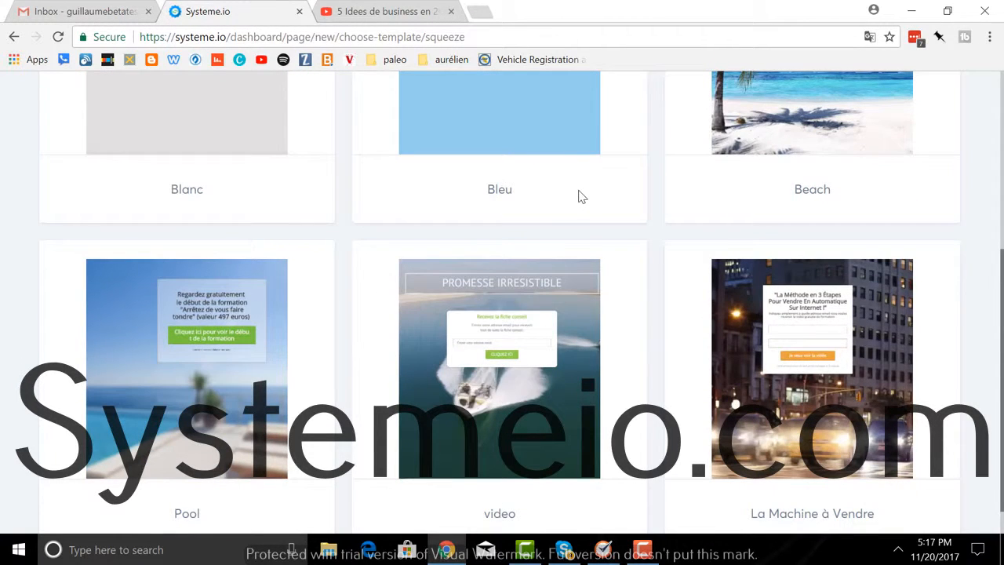
scroll(581, 196, up, 4)
mouse_move(197, 298)
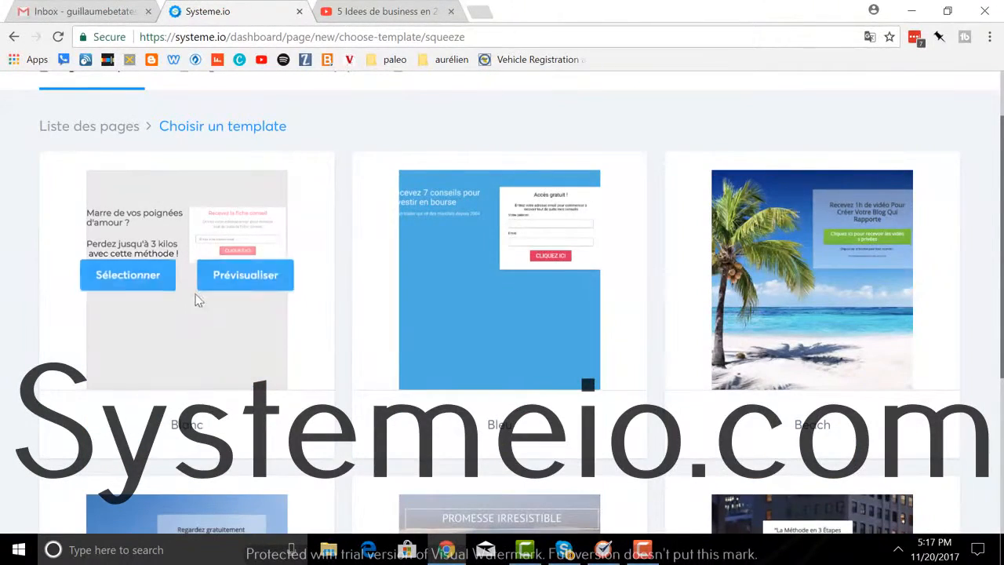
click(116, 276)
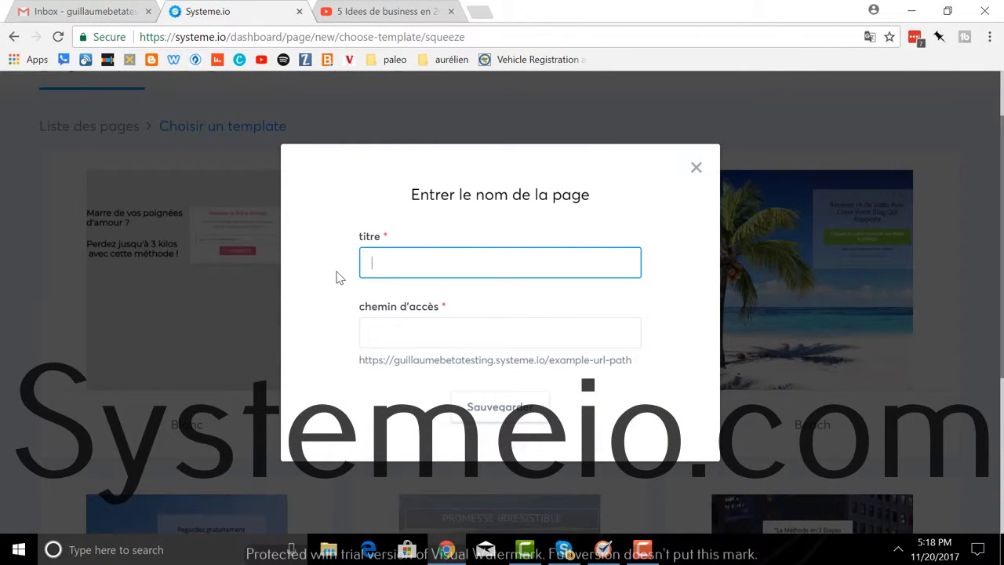
Step: Title the page 'Mes conseils en assurance', set its path to conseil-assurance, and save
text(Mes conseils en assurance)
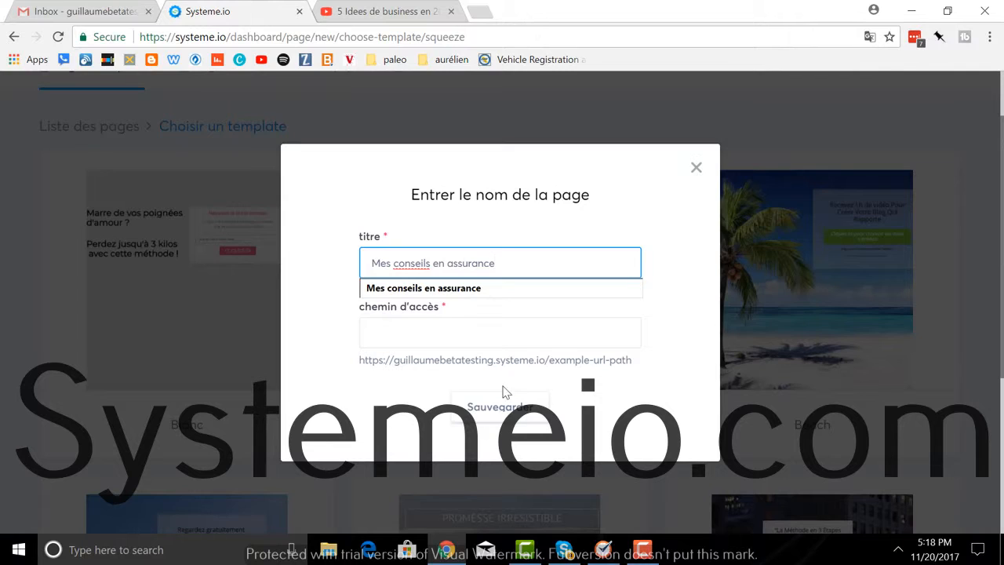
click(443, 343)
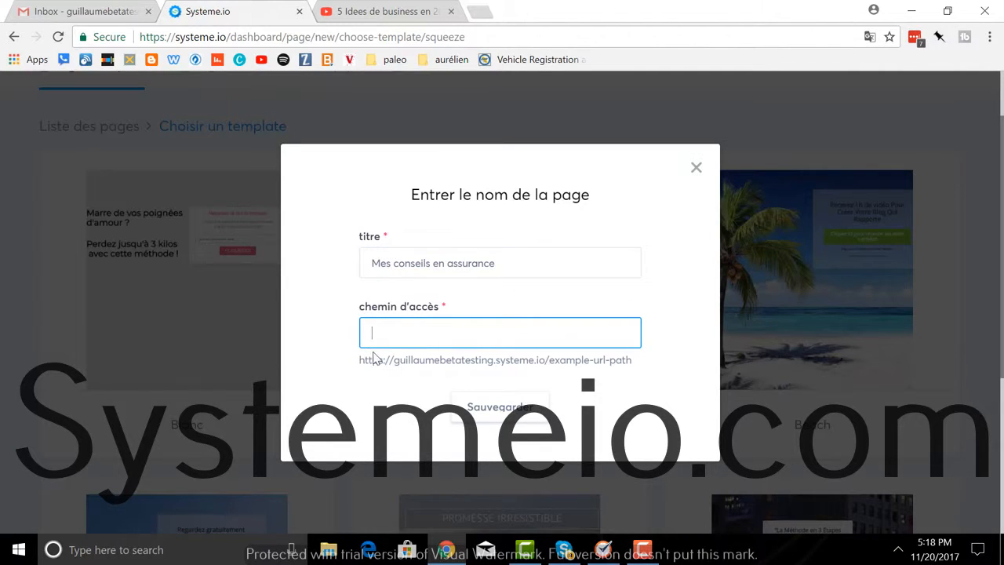
drag(361, 365, 538, 363)
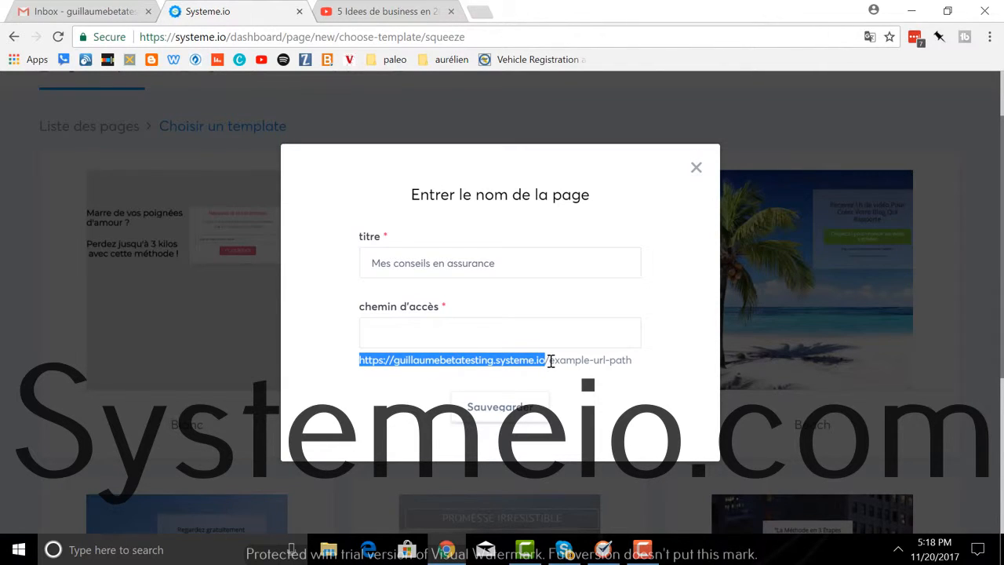
drag(550, 361, 634, 361)
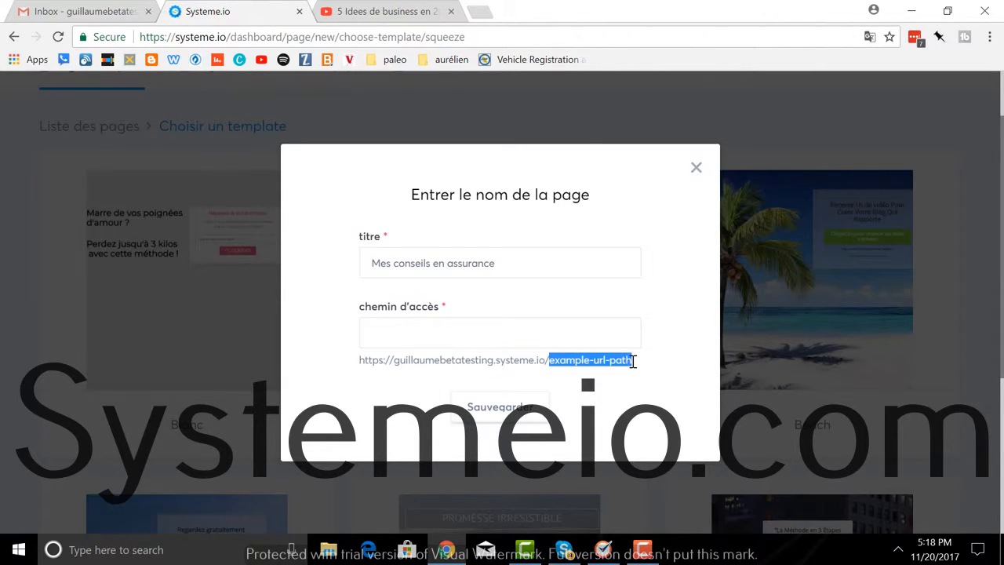
click(530, 338)
text(coneil)
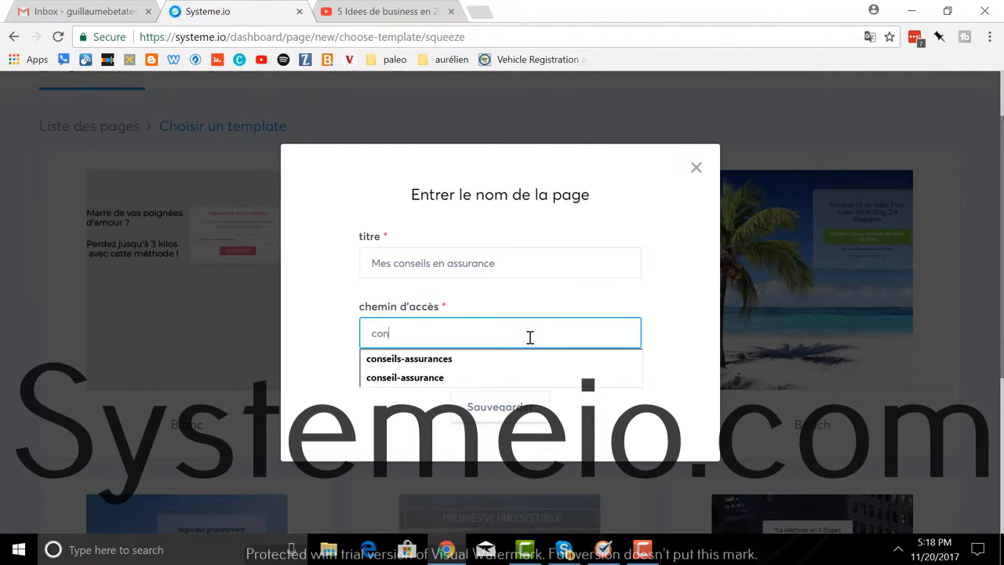
key(BackSpace)
text(seil-assura)
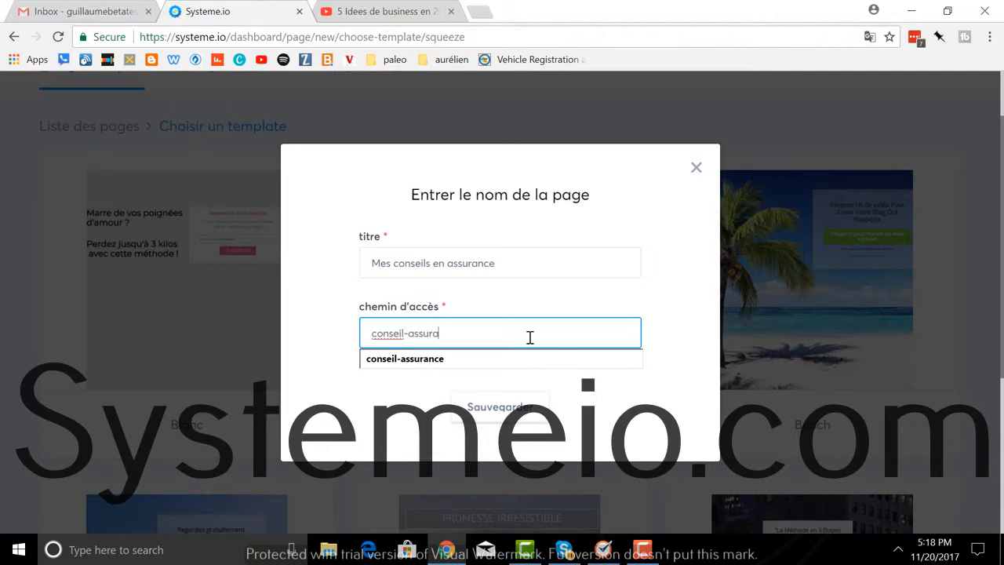
text(nce)
click(503, 406)
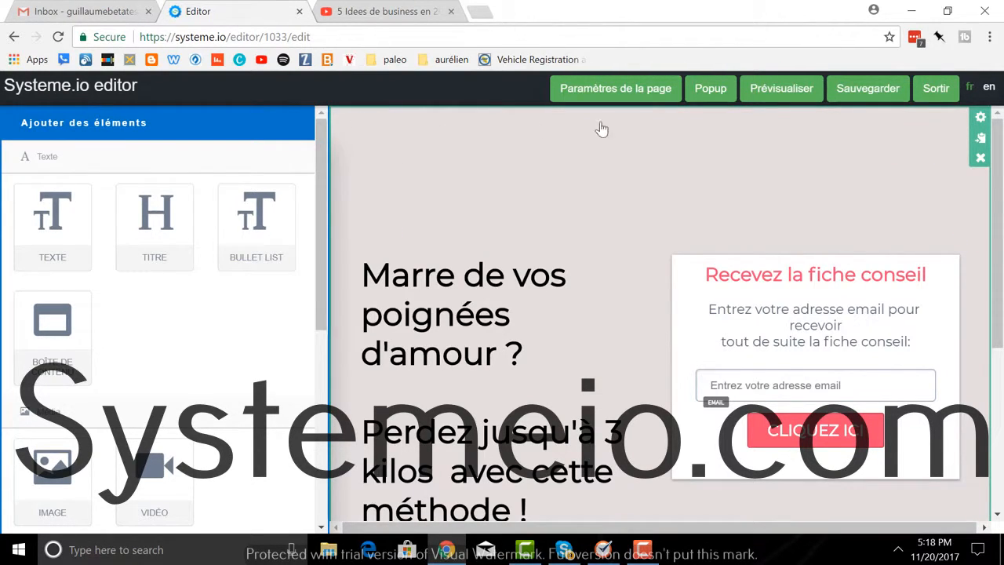
Step: Set the section's background colour to light green C7DC90 at 90 opacity
click(980, 120)
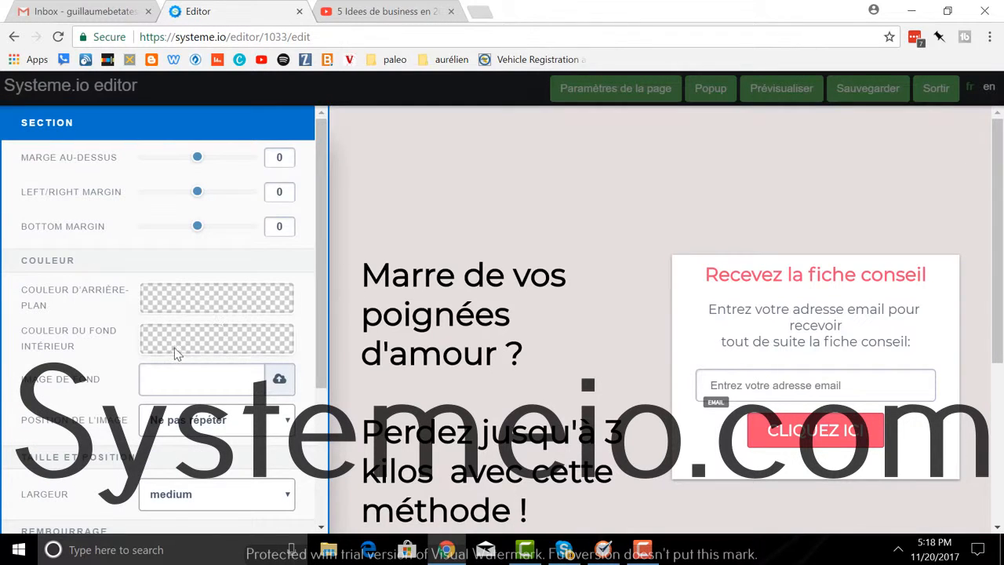
click(210, 302)
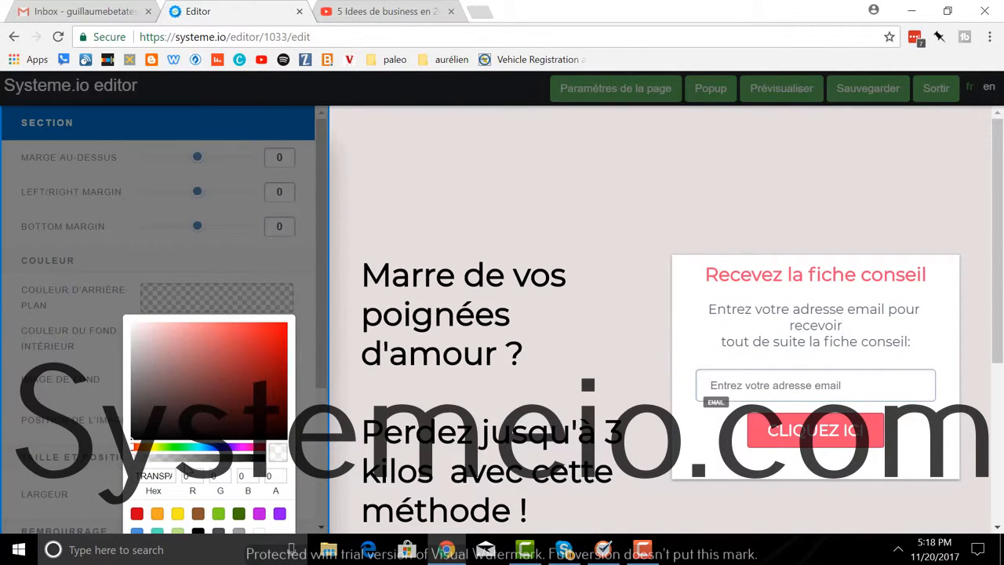
click(164, 452)
click(186, 338)
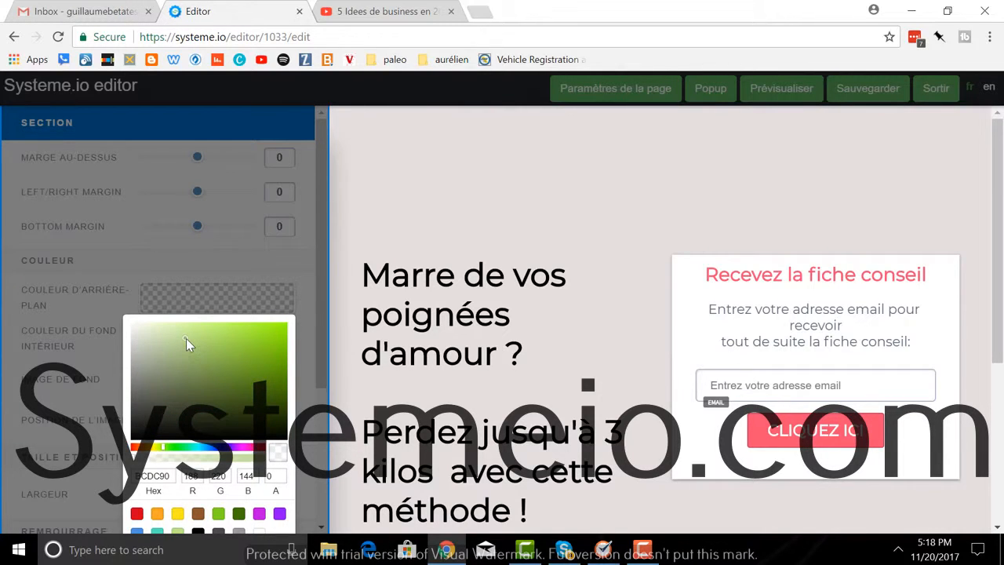
scroll(205, 378, down, 3)
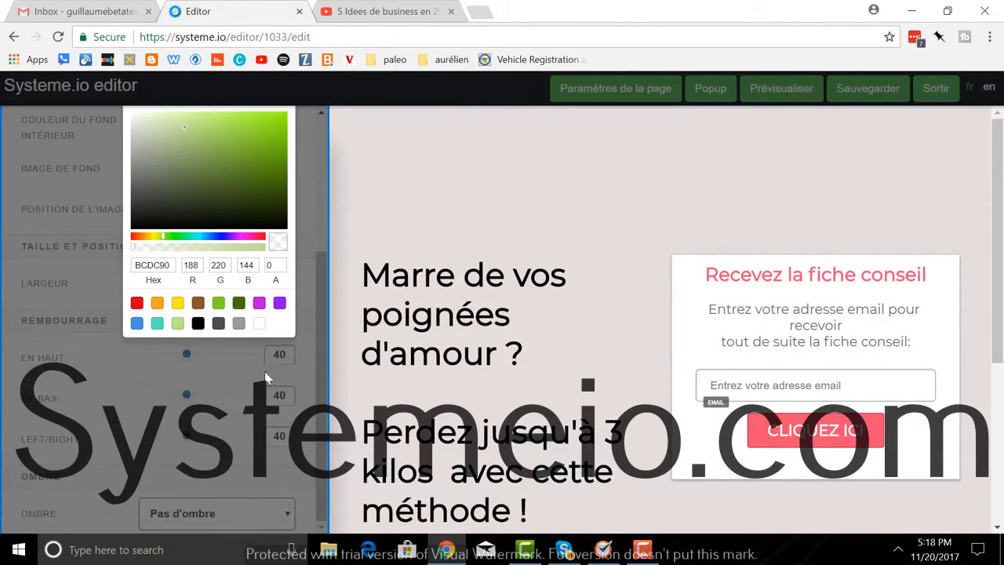
click(248, 247)
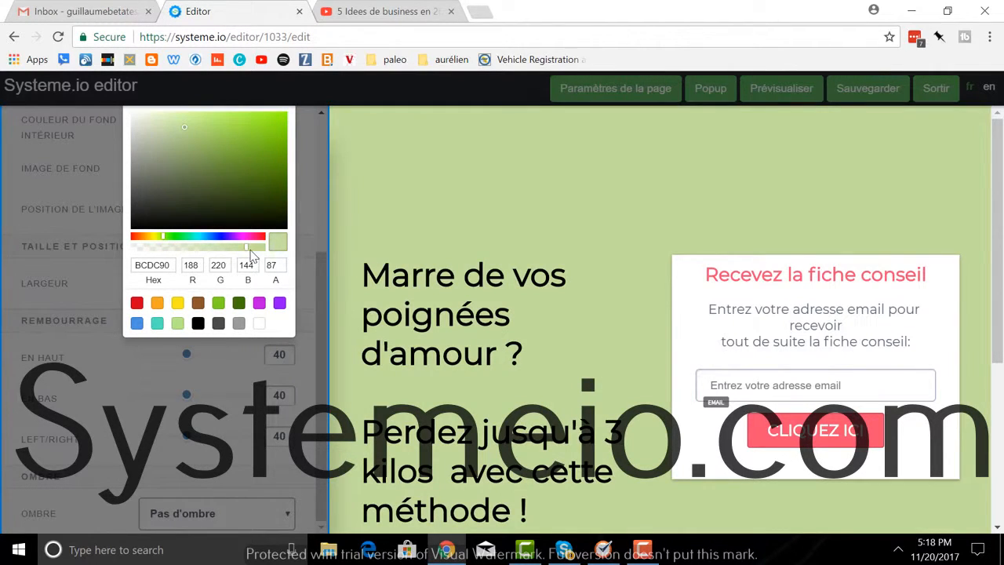
mouse_move(247, 248)
mouse_down()
mouse_move(128, 259)
mouse_move(251, 251)
mouse_up()
mouse_move(178, 245)
mouse_down()
mouse_move(224, 244)
mouse_move(164, 246)
mouse_up()
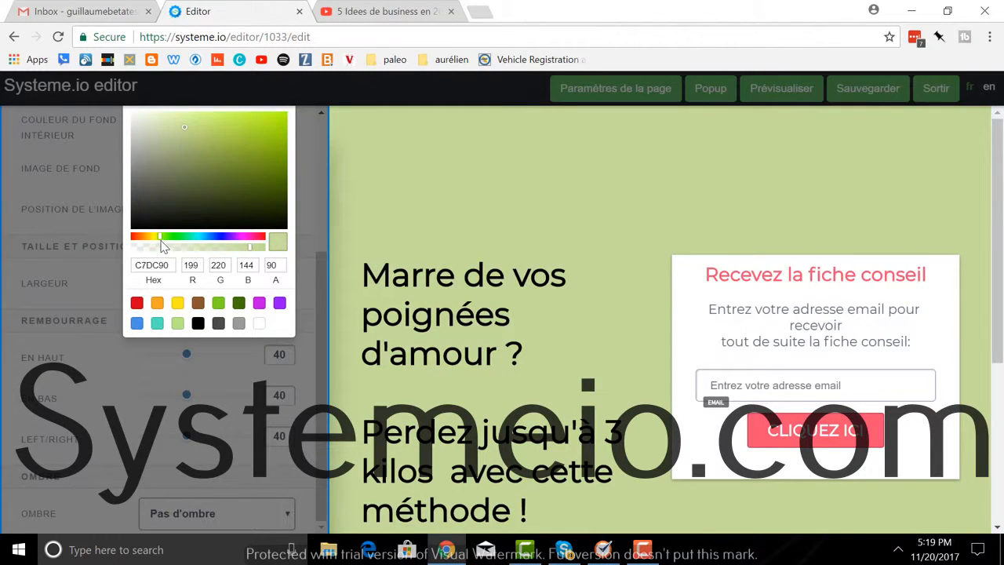
click(375, 235)
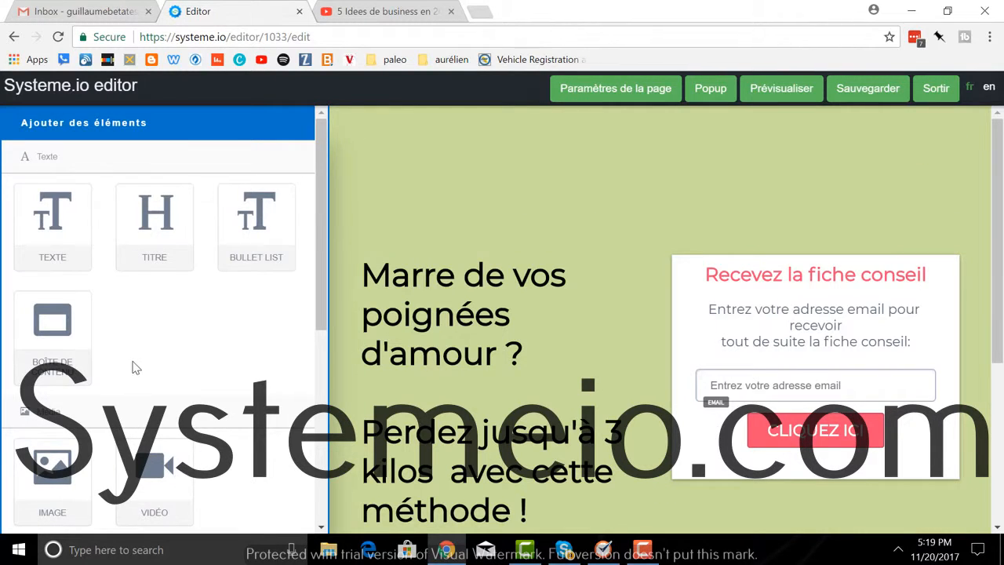
Step: Add a 1/3-1/3-1/3 column row at the page top, then delete it again
scroll(135, 366, down, 4)
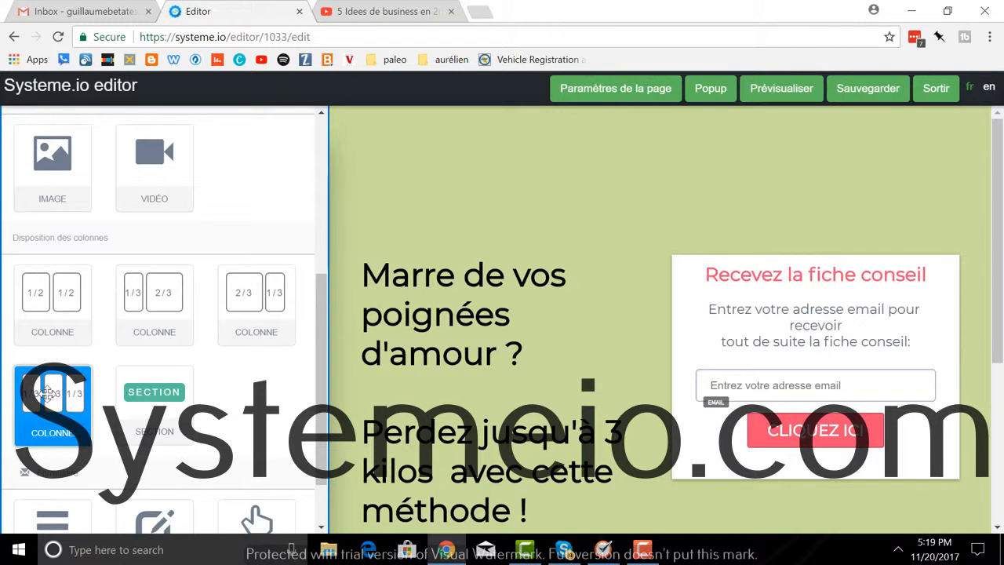
drag(46, 398, 406, 149)
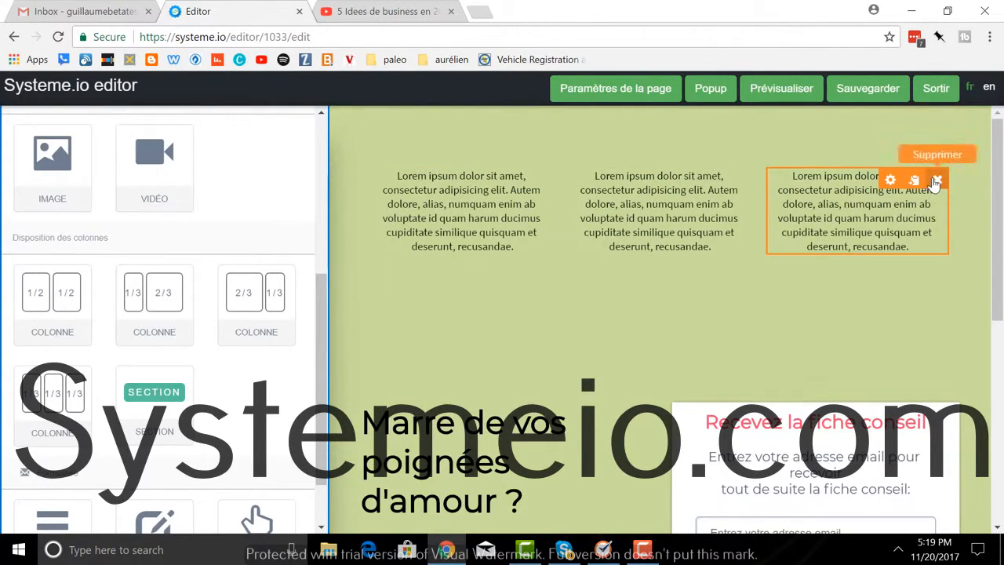
click(937, 180)
click(566, 120)
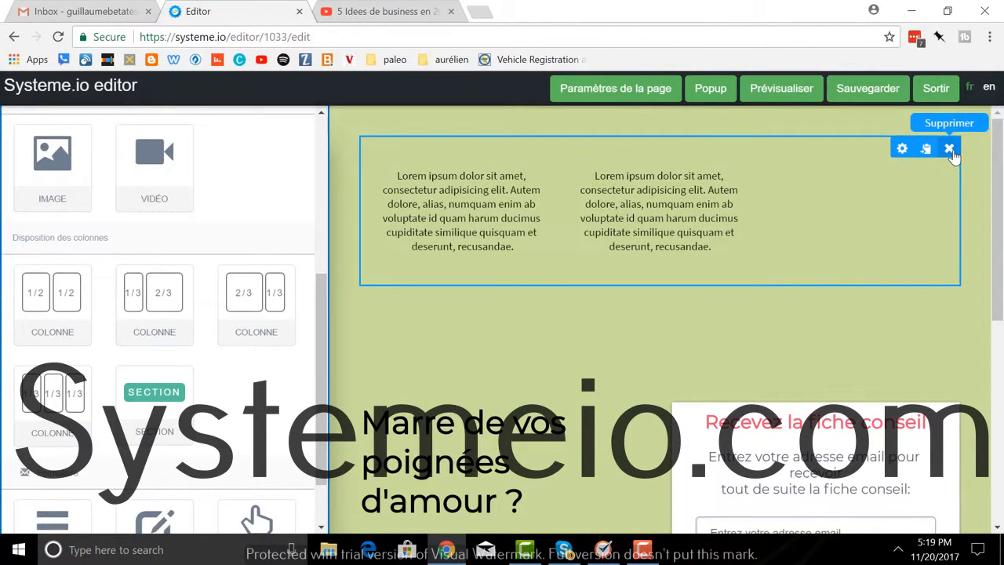
click(949, 148)
click(548, 125)
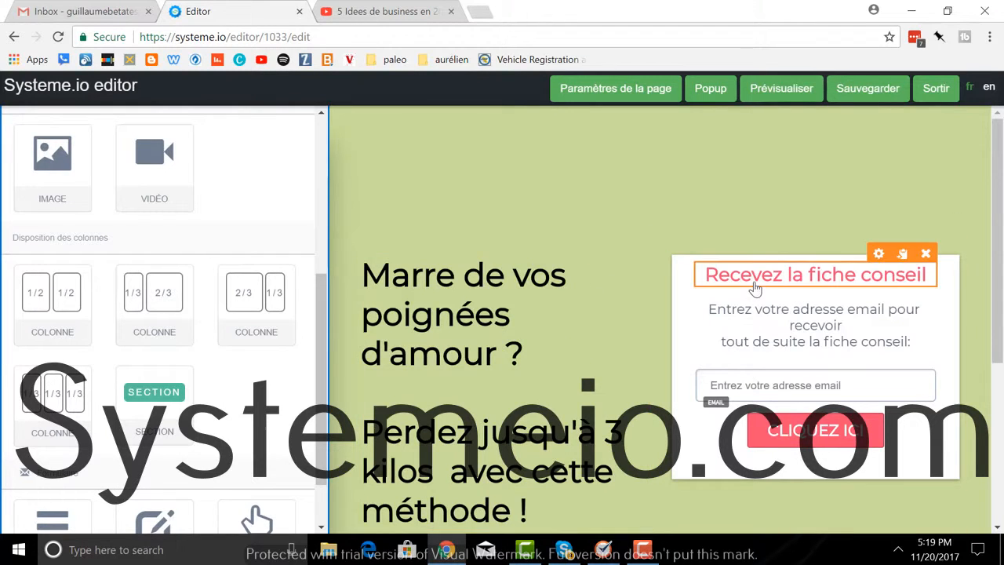
Step: Delete the headline text block from the left column
scroll(570, 284, down, 1)
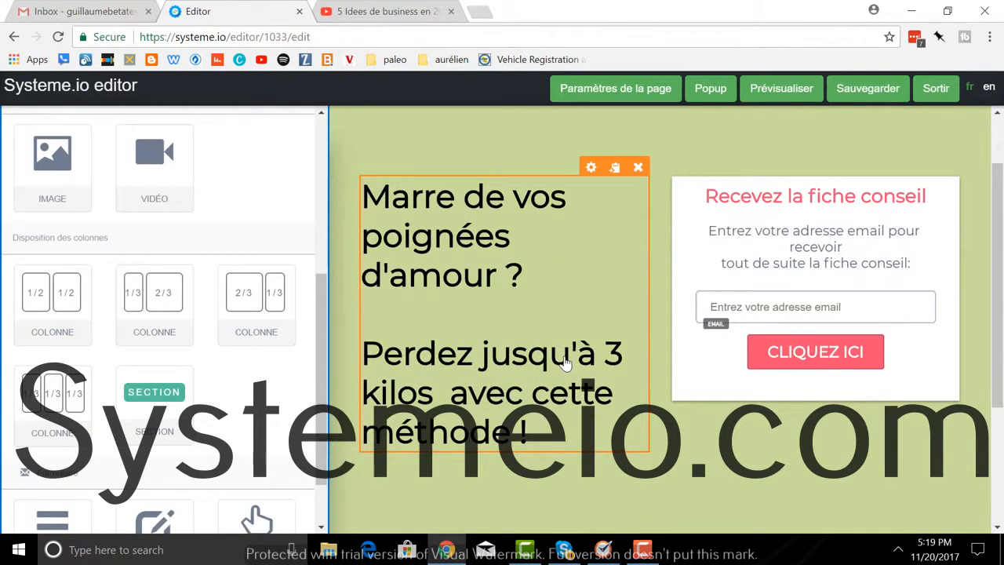
click(638, 168)
click(569, 120)
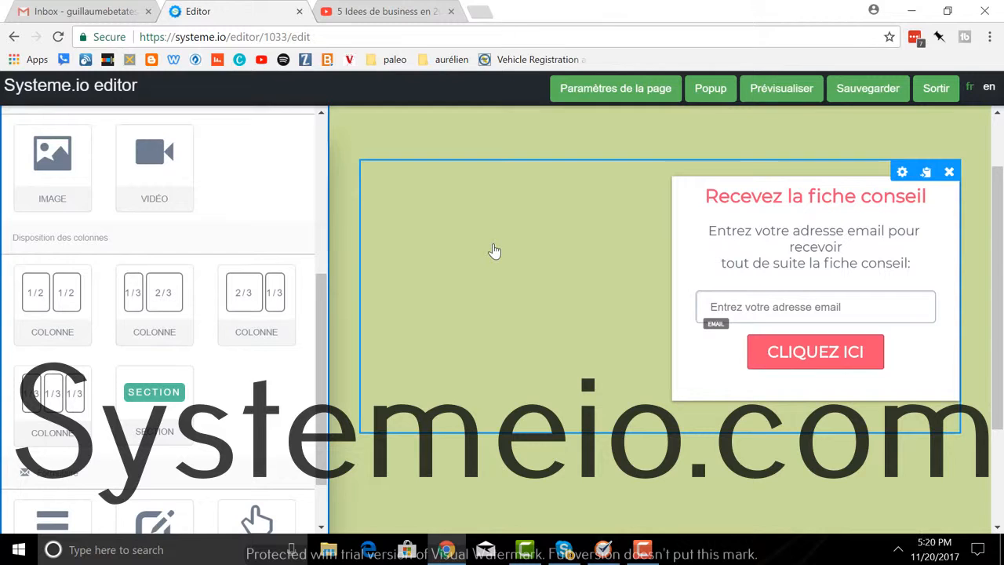
scroll(17, 333, up, 2)
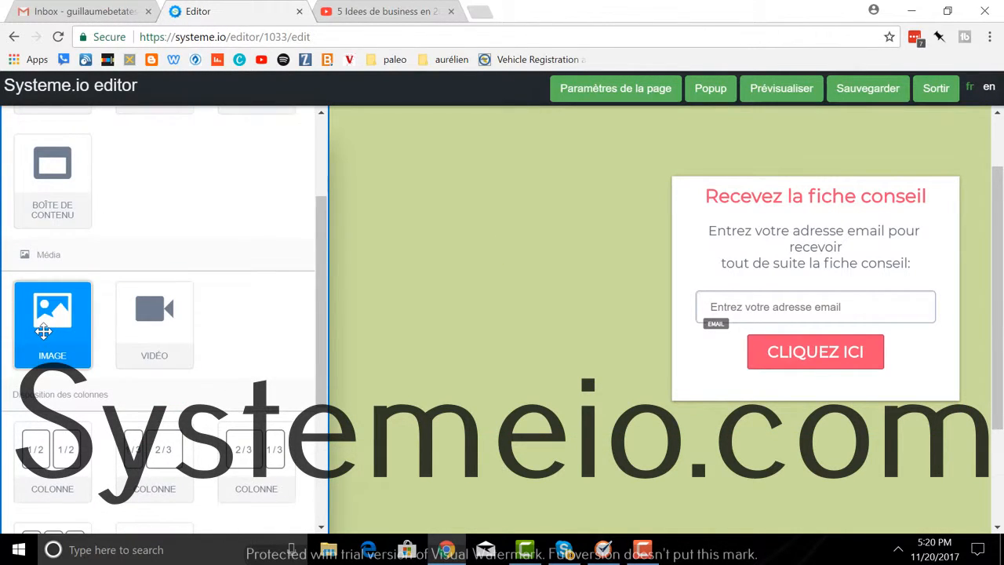
Step: Add an image block beside the form and insert the beach pool photo from the library
drag(43, 331, 410, 197)
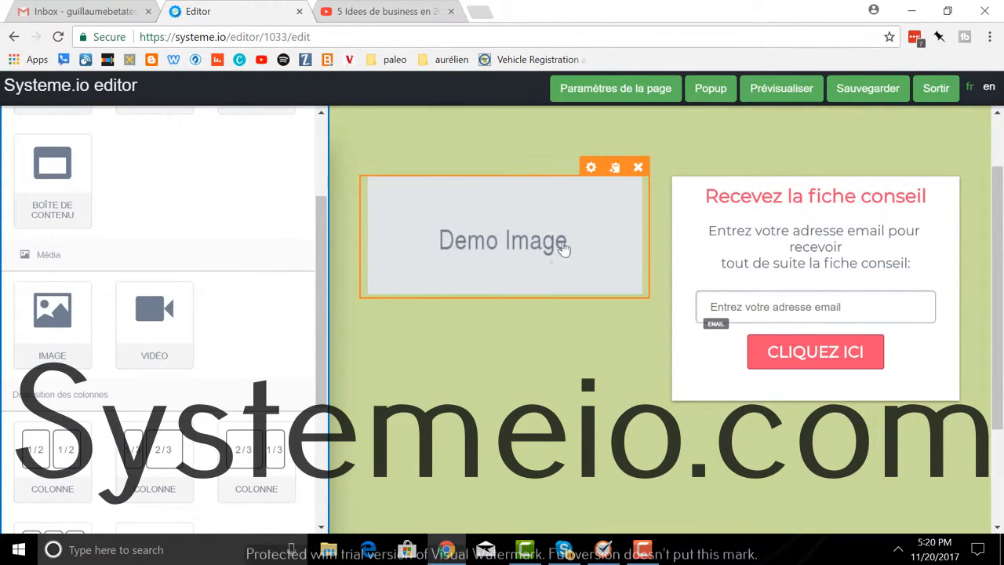
click(591, 168)
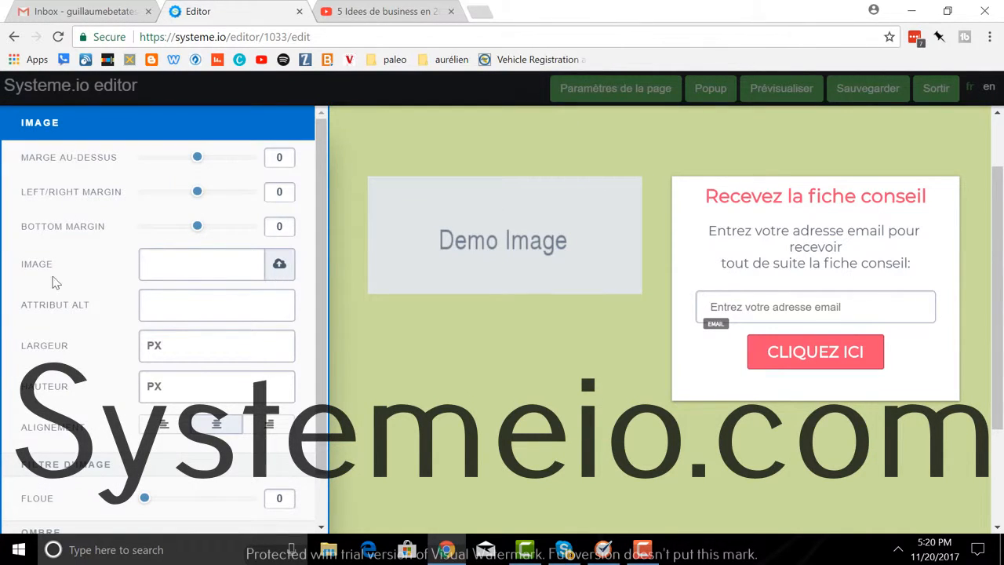
click(279, 264)
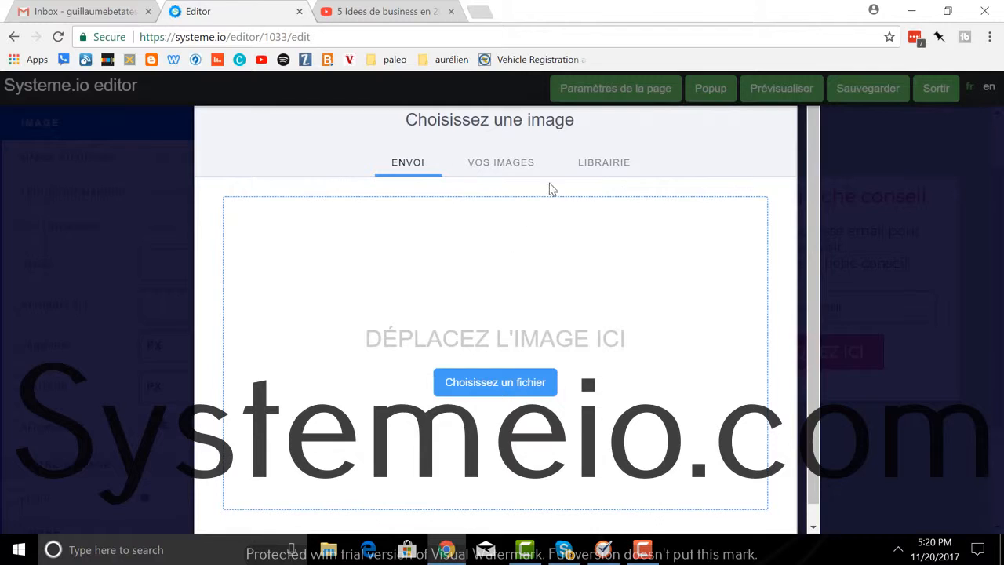
click(508, 172)
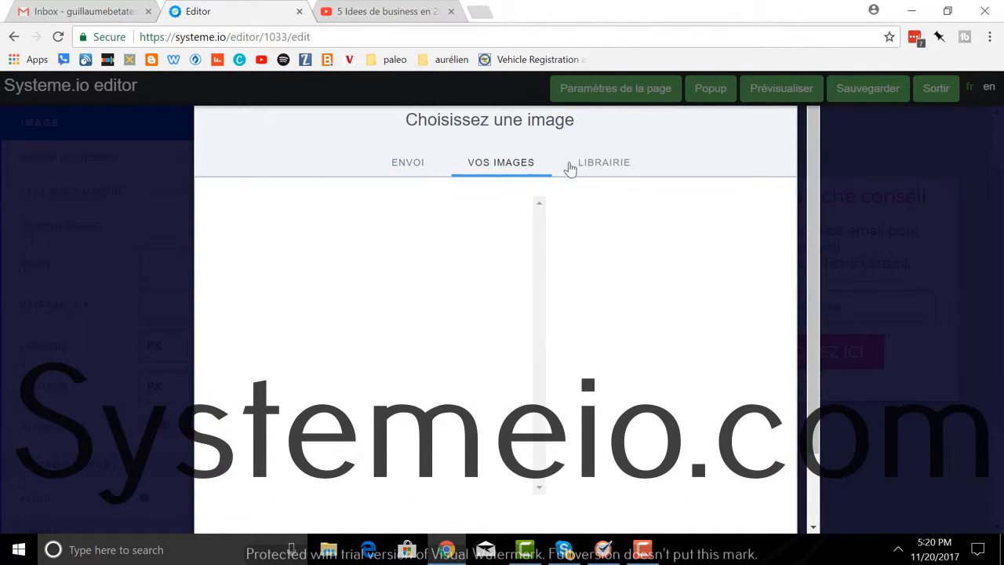
click(600, 168)
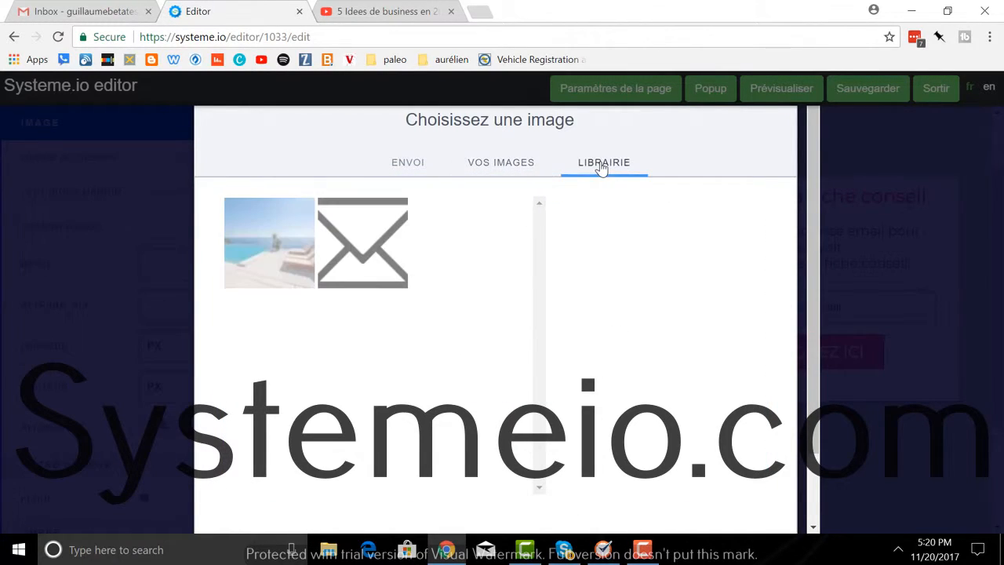
click(268, 253)
scroll(701, 306, down, 3)
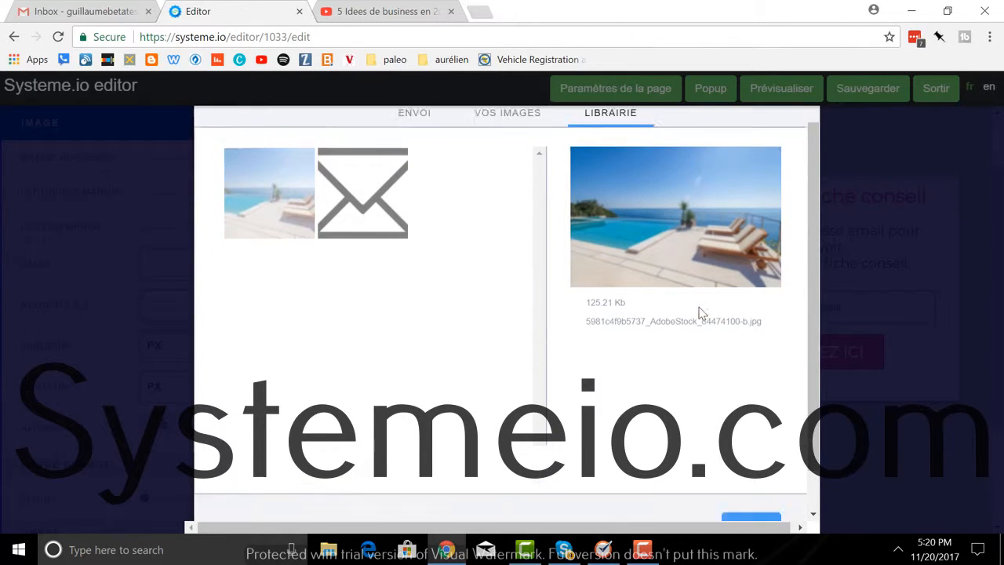
click(751, 480)
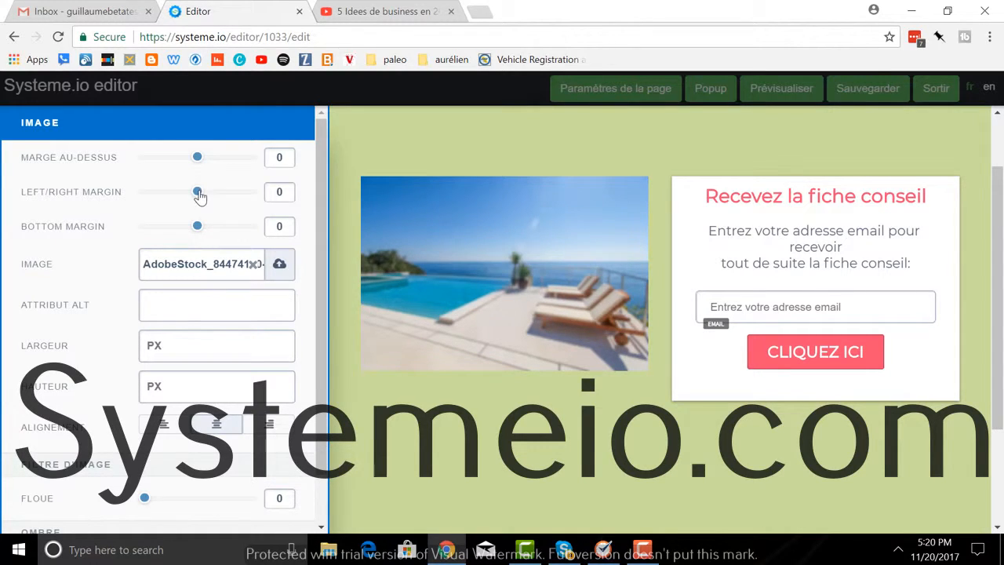
Step: Set the image's top margin to 19 and side margins to 9
mouse_move(201, 197)
mouse_down()
mouse_move(180, 196)
mouse_move(200, 193)
mouse_up()
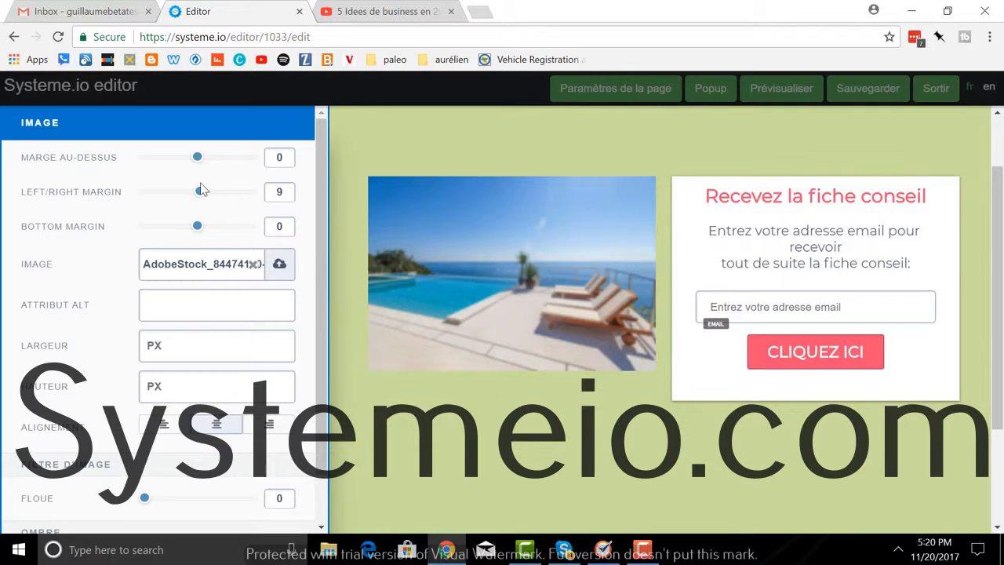
drag(197, 158, 204, 160)
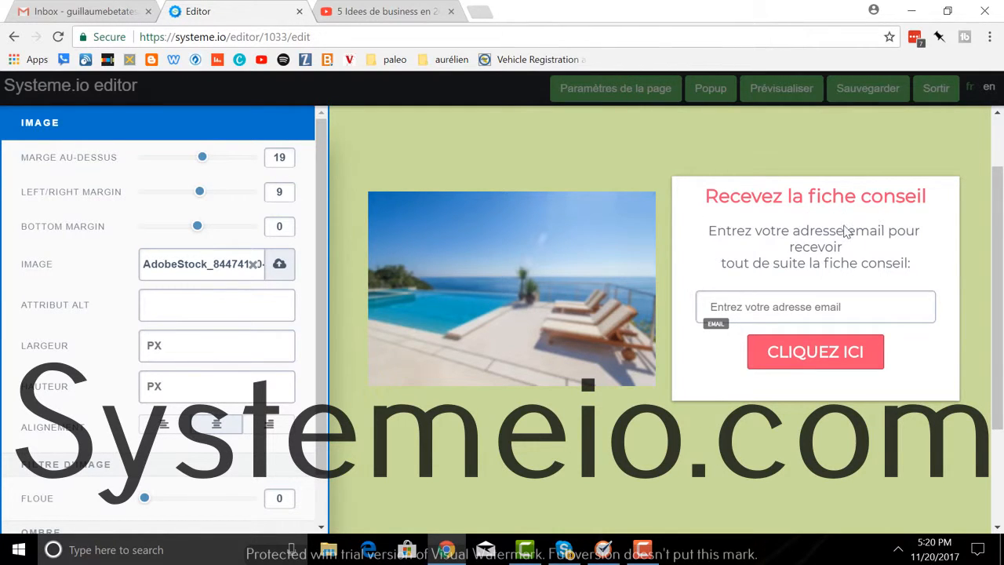
click(759, 205)
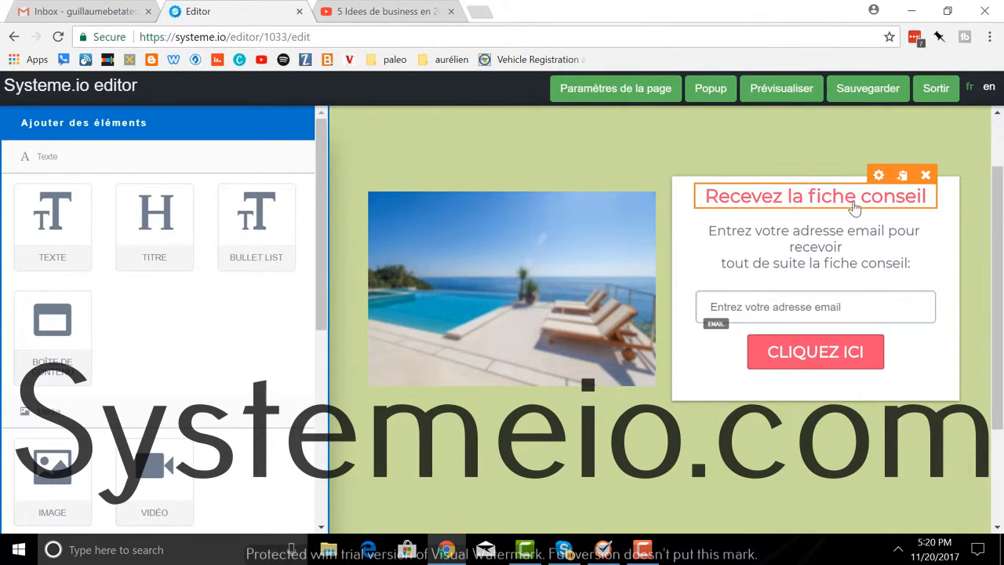
Step: Look through the headline's settings without changing anything
click(878, 175)
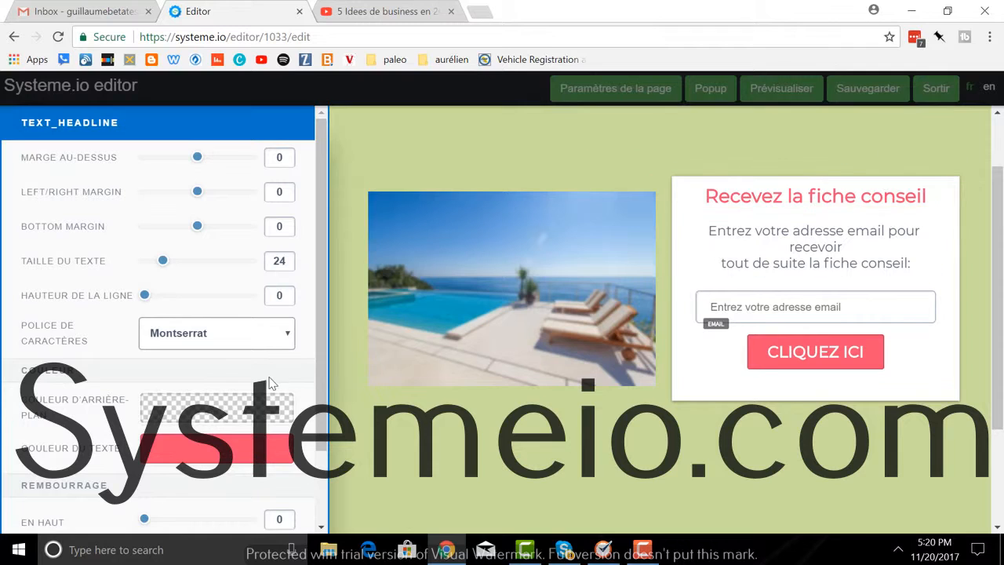
scroll(266, 341, down, 1)
scroll(267, 342, down, 1)
scroll(267, 341, up, 2)
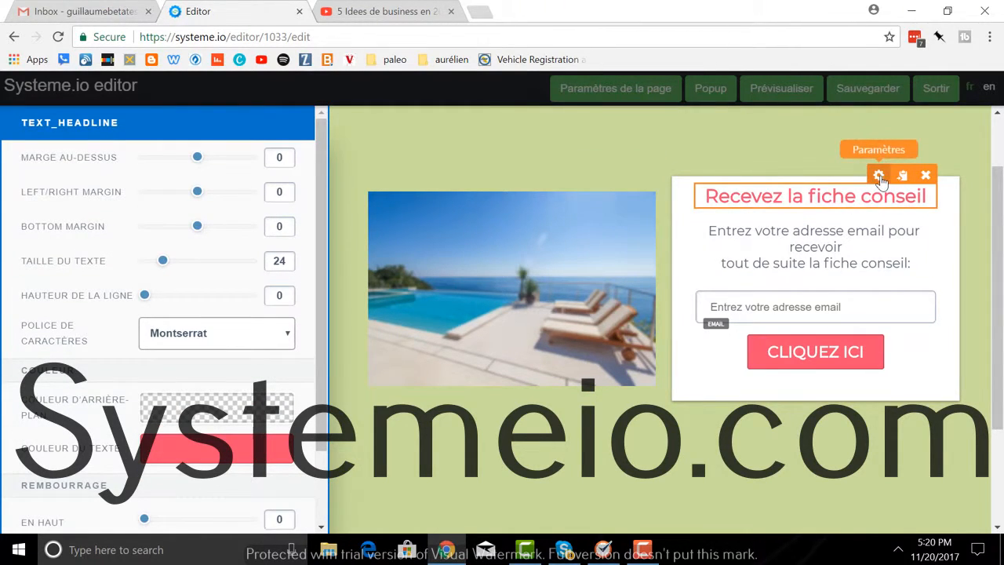
click(879, 175)
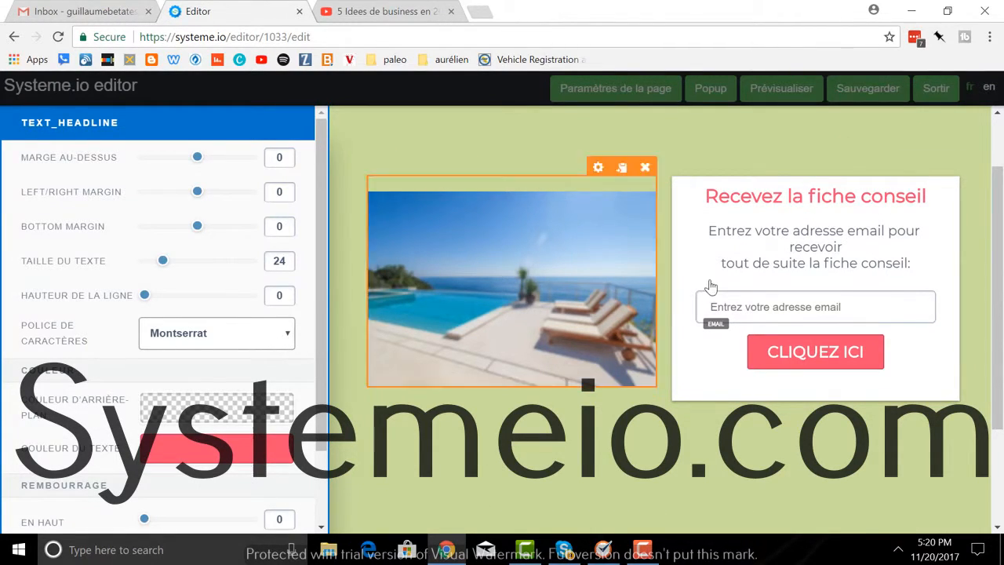
Step: Replace the headline text with 'Recevez gratuitement mes conseils en assurance'
click(751, 197)
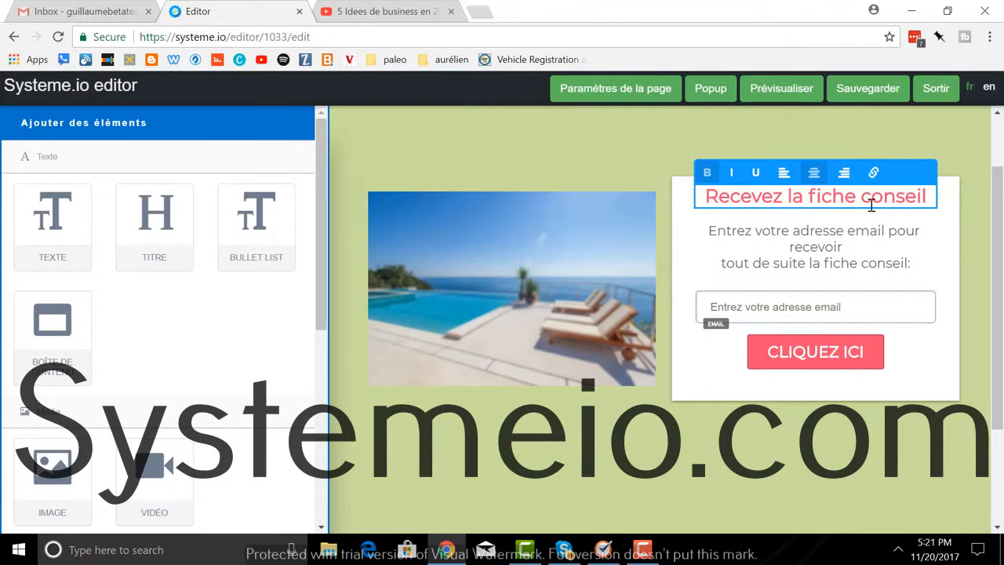
drag(931, 196, 740, 200)
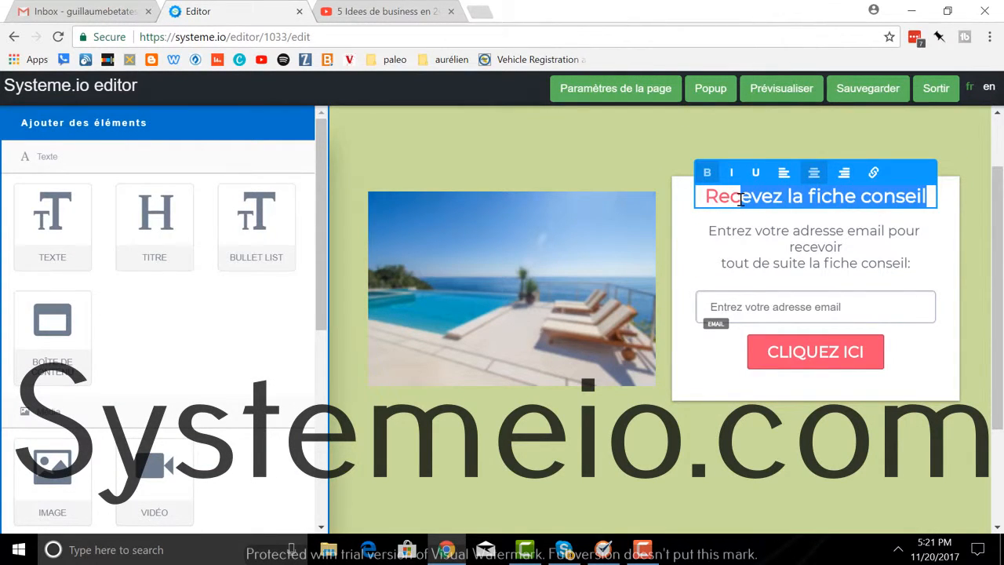
key(BackSpace)
key(BackSpace)
key(BackSpace)
key(BackSpace)
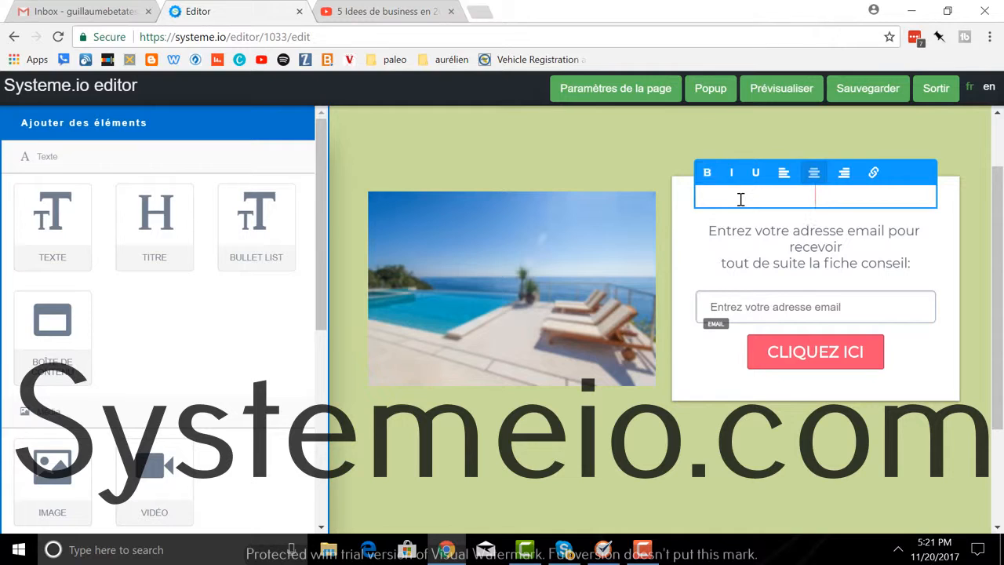
text(Recevez mes)
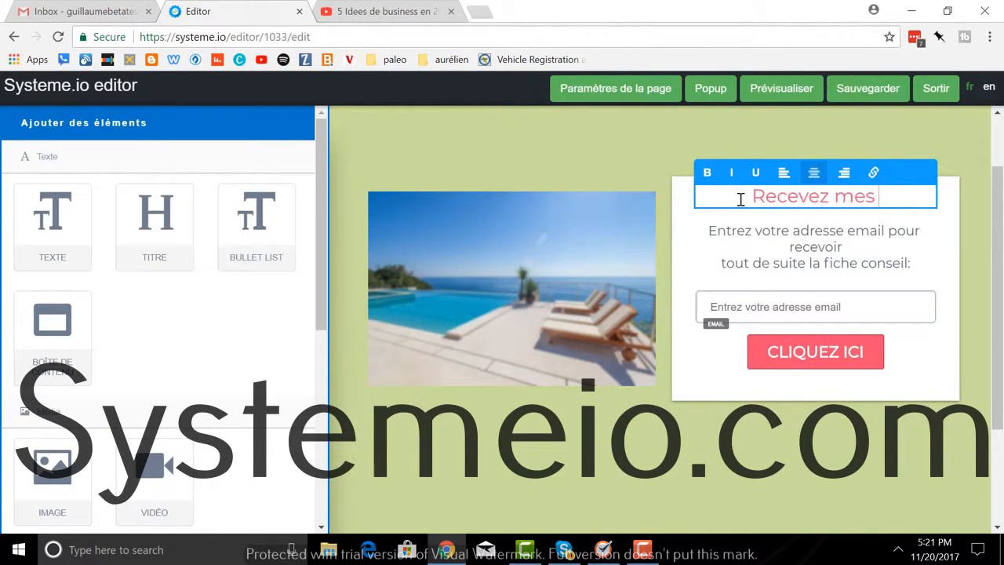
text( conseils en)
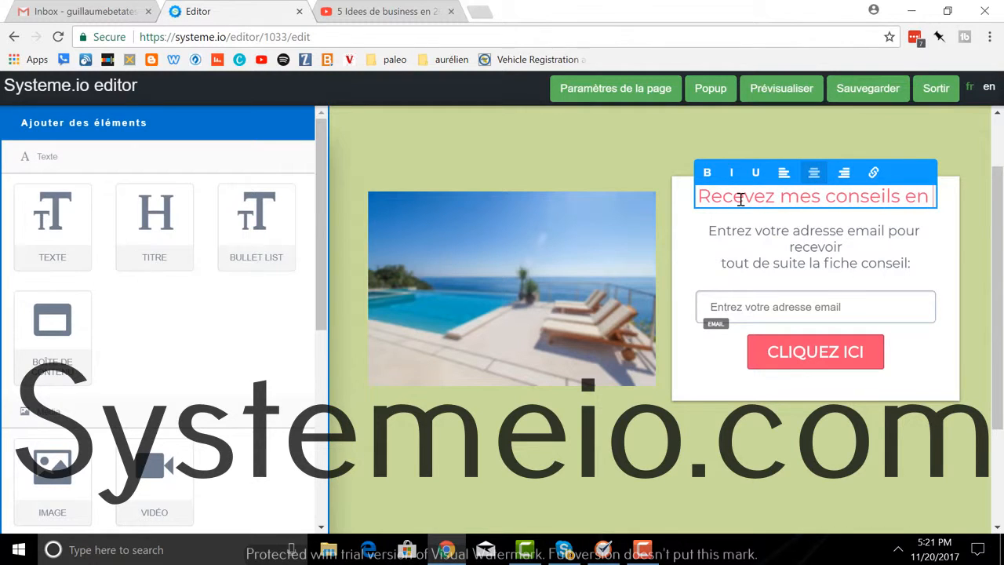
text( assurance)
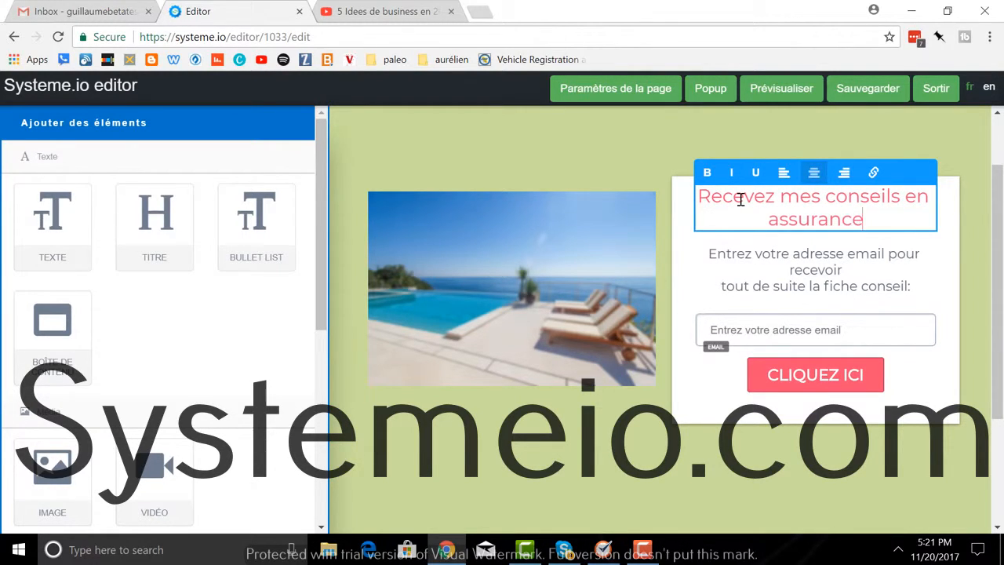
click(780, 197)
text(gratuiten)
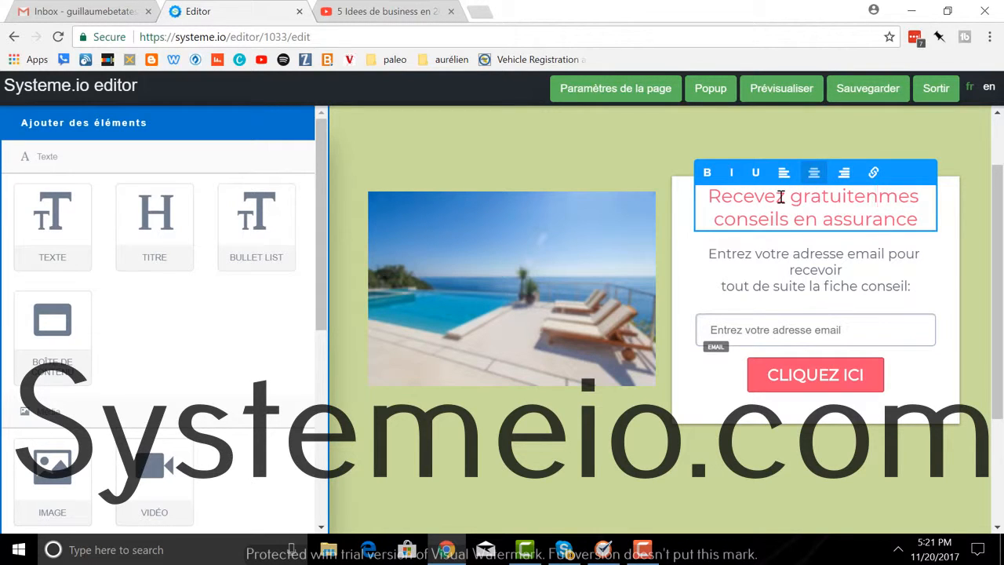
key(BackSpace)
text(ment)
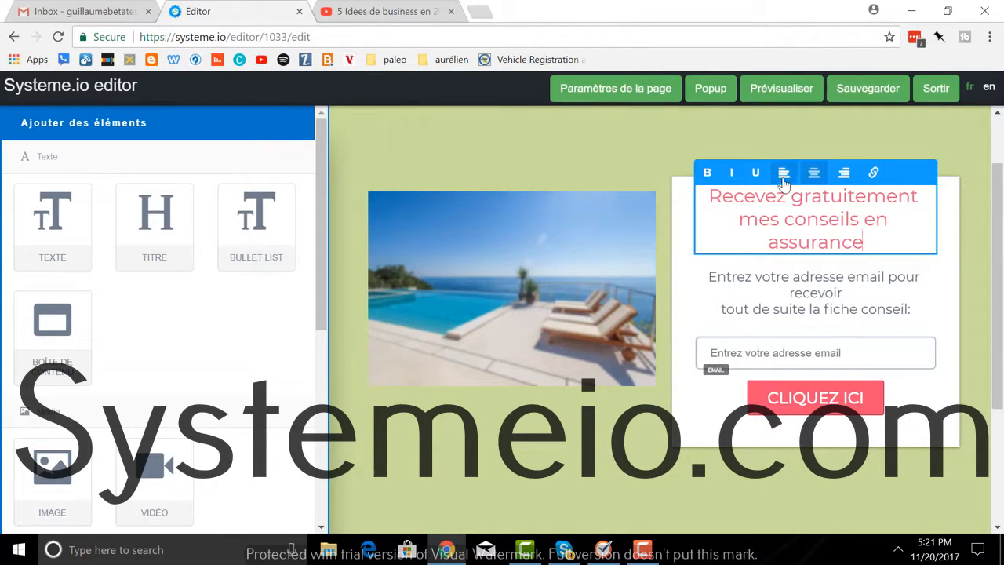
Step: Check the form block's settings, then reselect the headline's settings
click(891, 240)
click(942, 203)
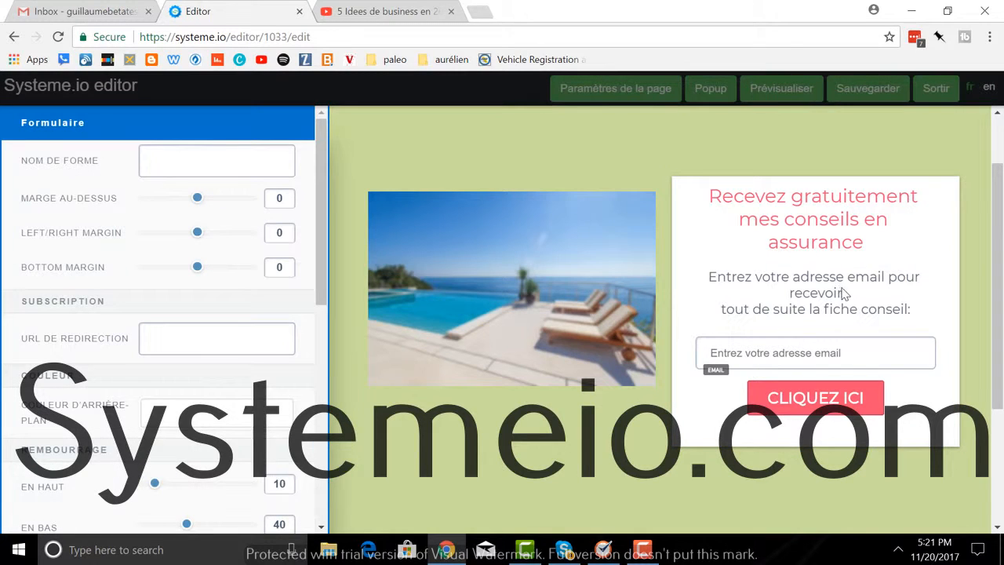
click(817, 226)
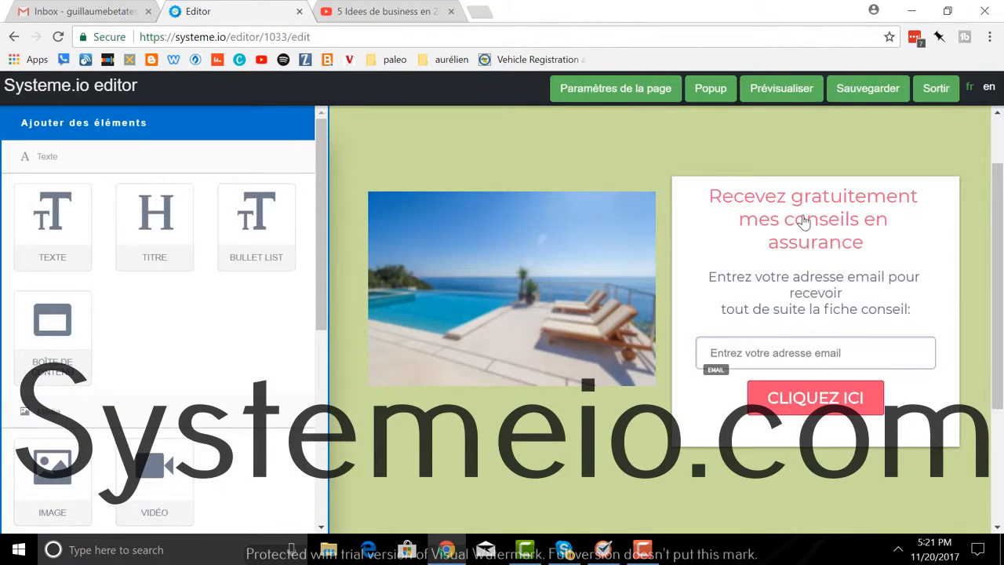
click(804, 216)
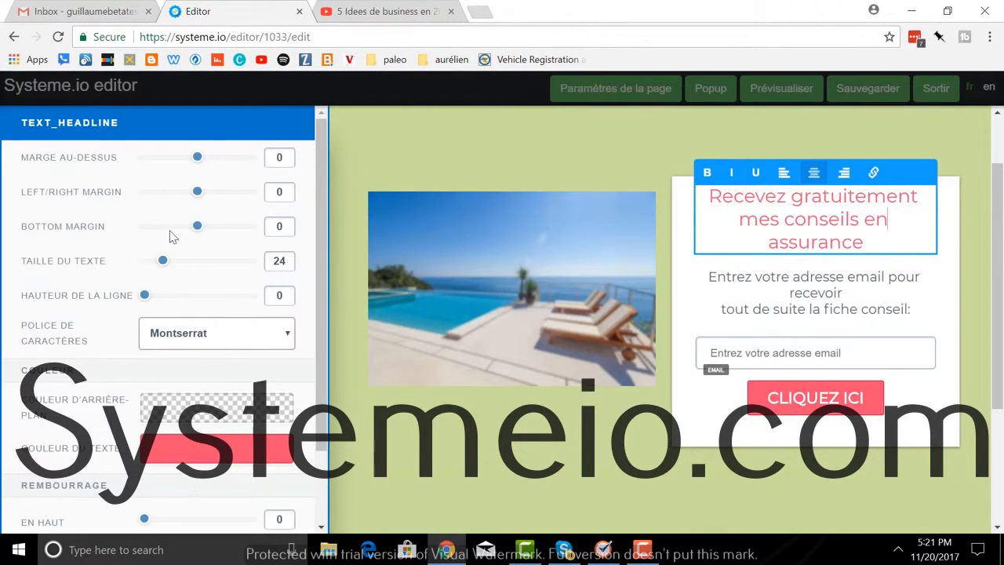
Step: Give the pink headline 8 bottom padding and 18 left/right padding
drag(196, 194, 191, 194)
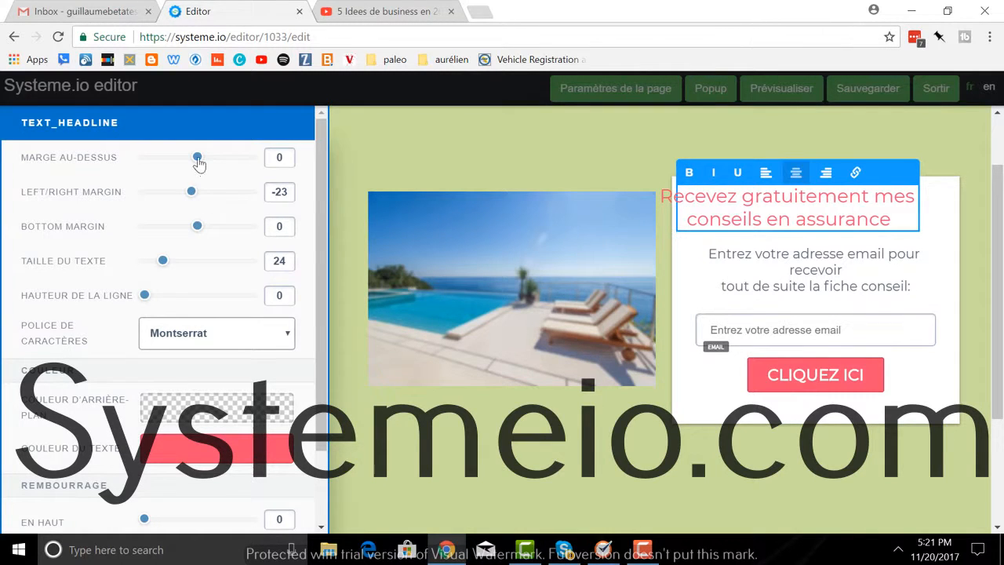
drag(194, 193, 197, 194)
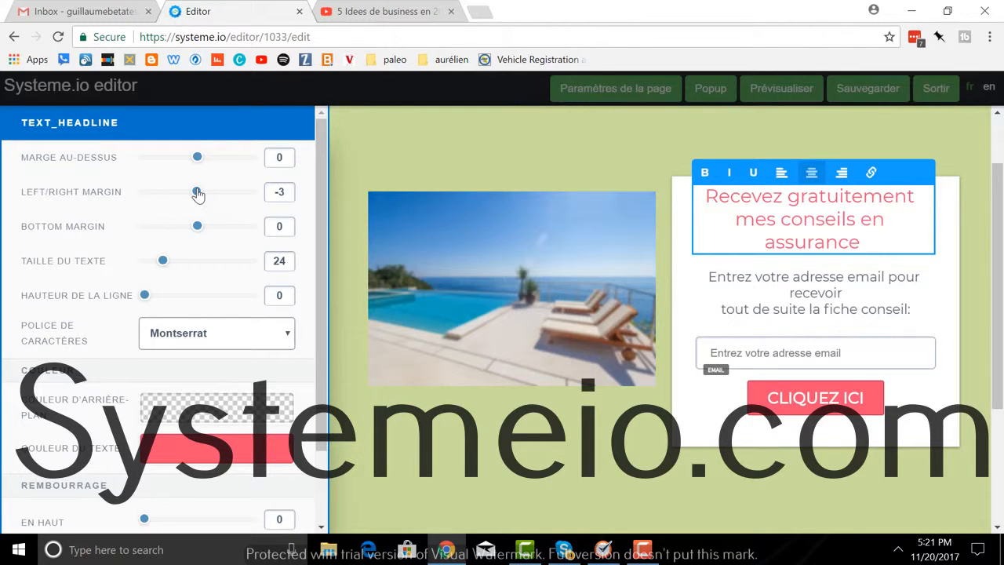
scroll(204, 291, down, 2)
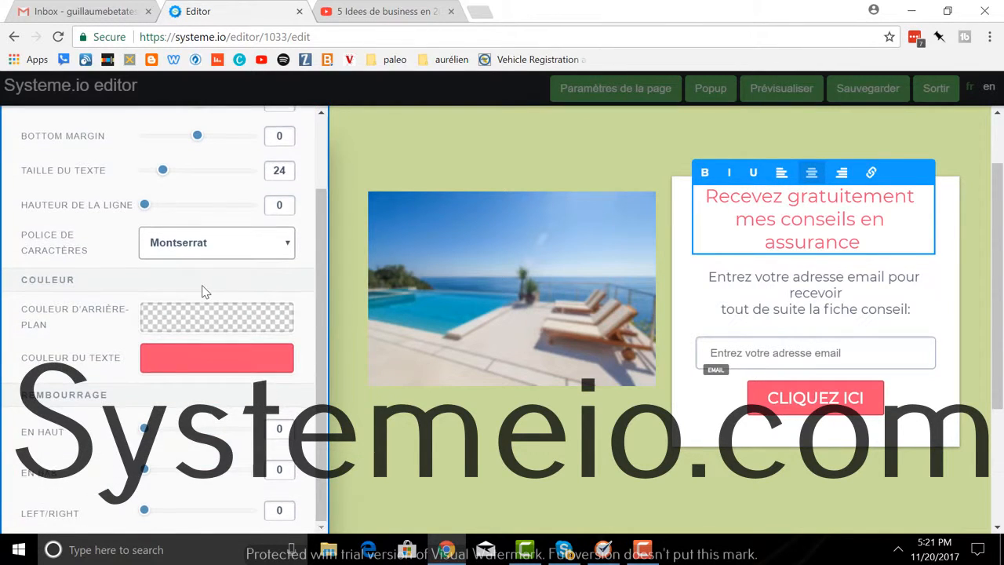
drag(143, 474, 153, 471)
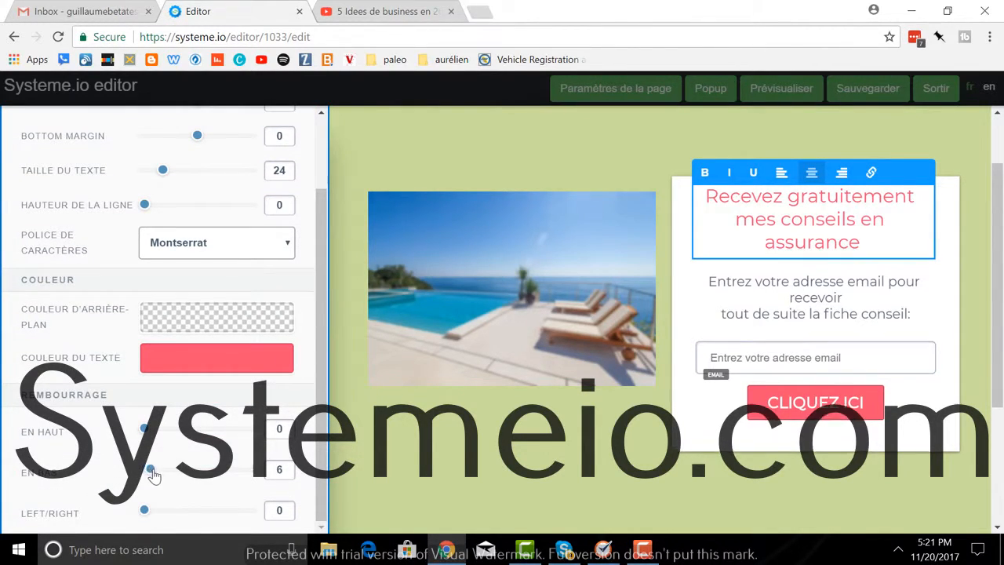
drag(144, 514, 164, 513)
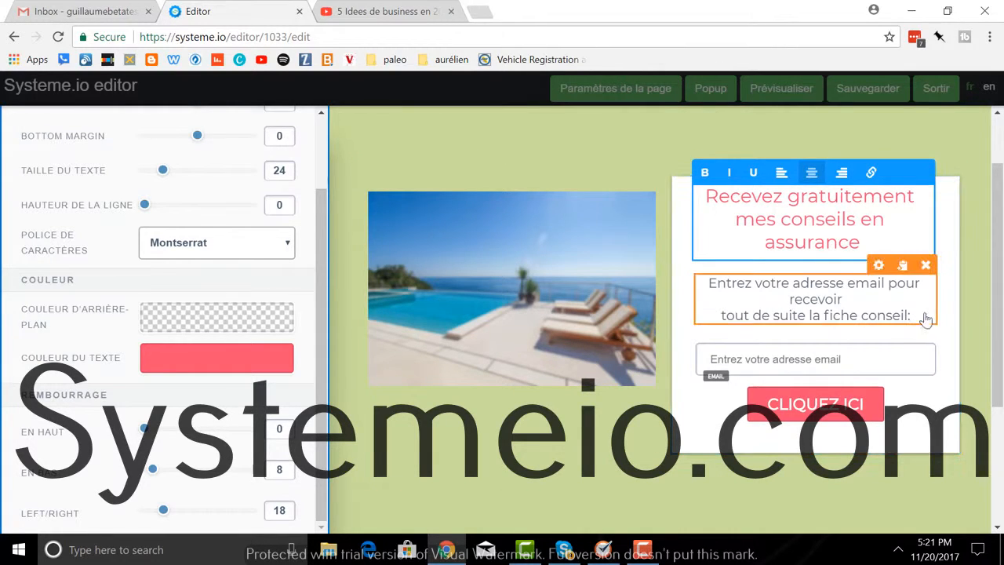
click(676, 327)
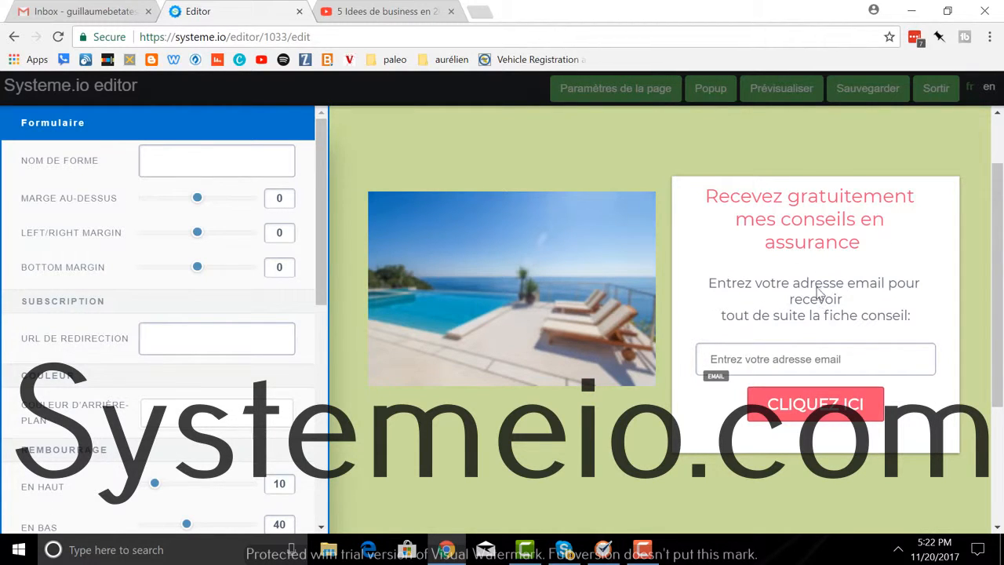
Step: Replace 'tout de suite la fiche conseil:' in the intro with 'la vidéo de mes conseils'
click(850, 315)
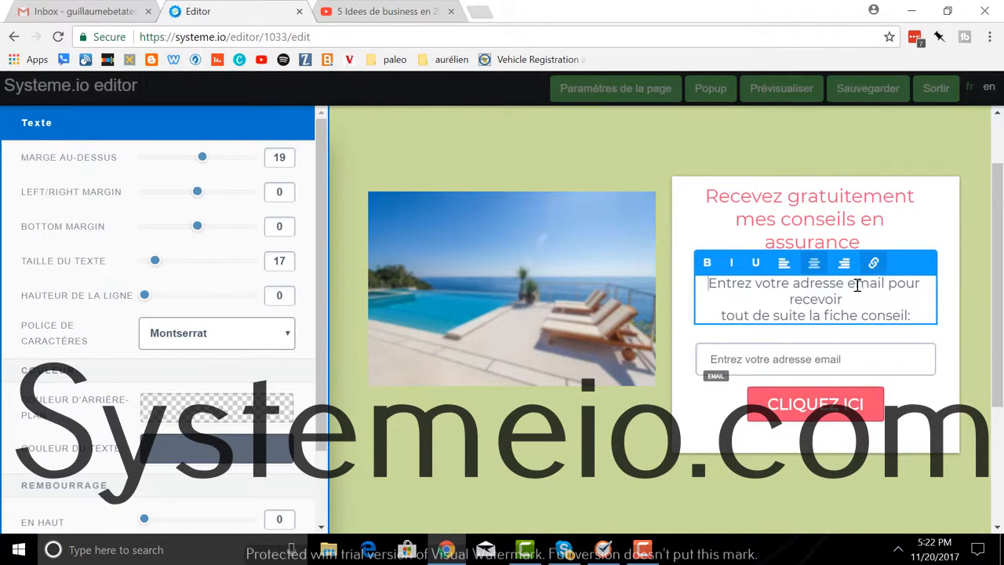
drag(910, 315, 703, 310)
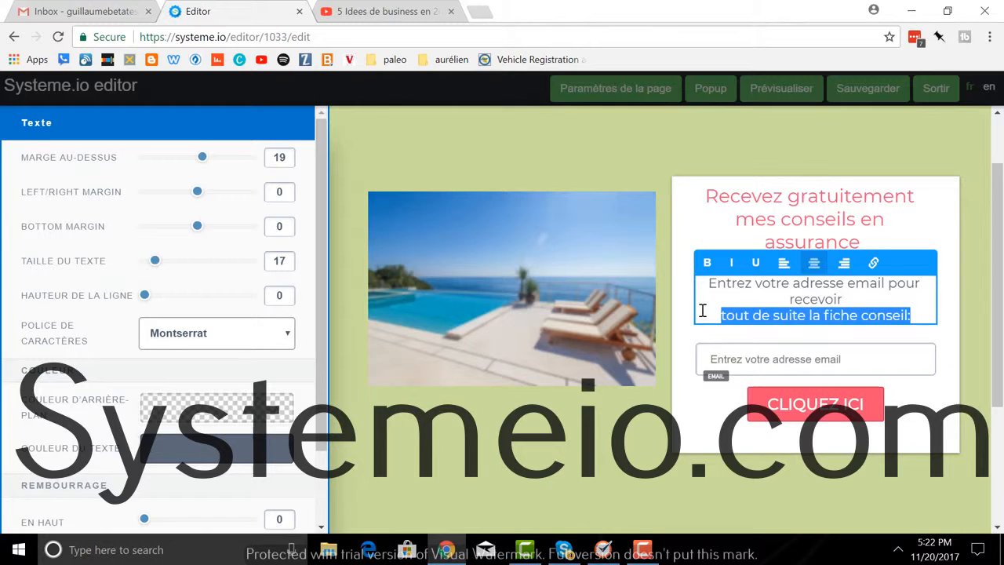
key(BackSpace)
key(BackSpace)
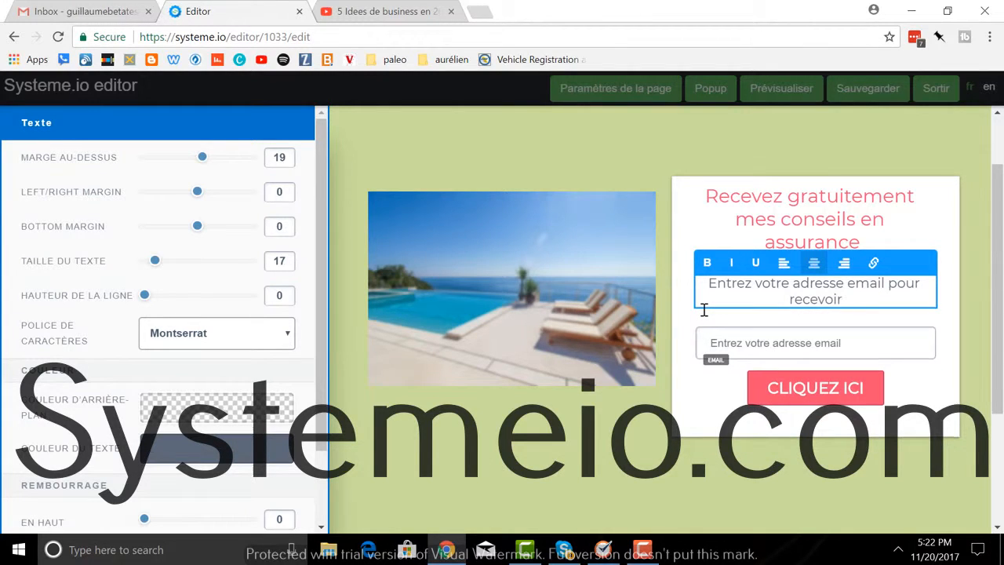
text(la vid)
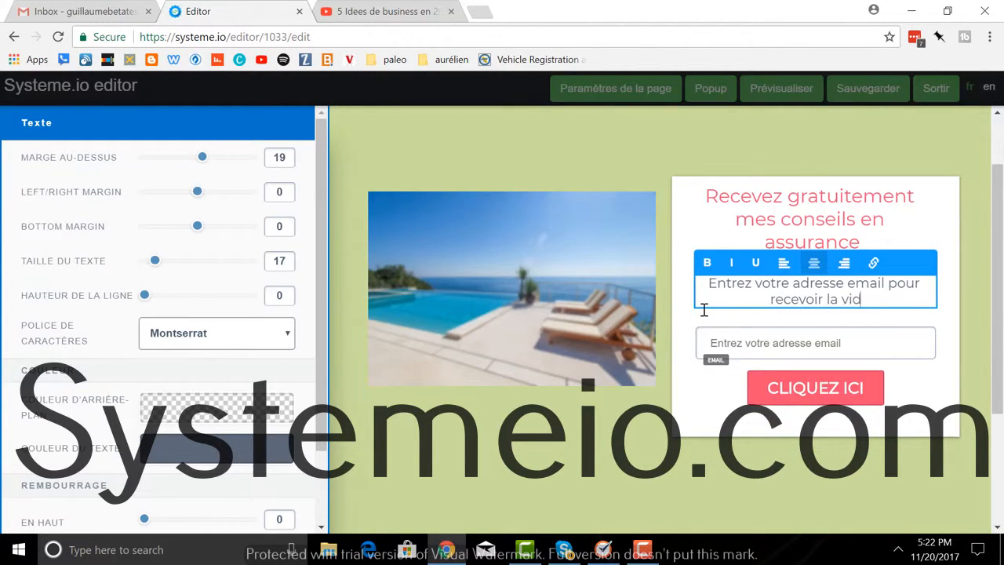
text(éo de)
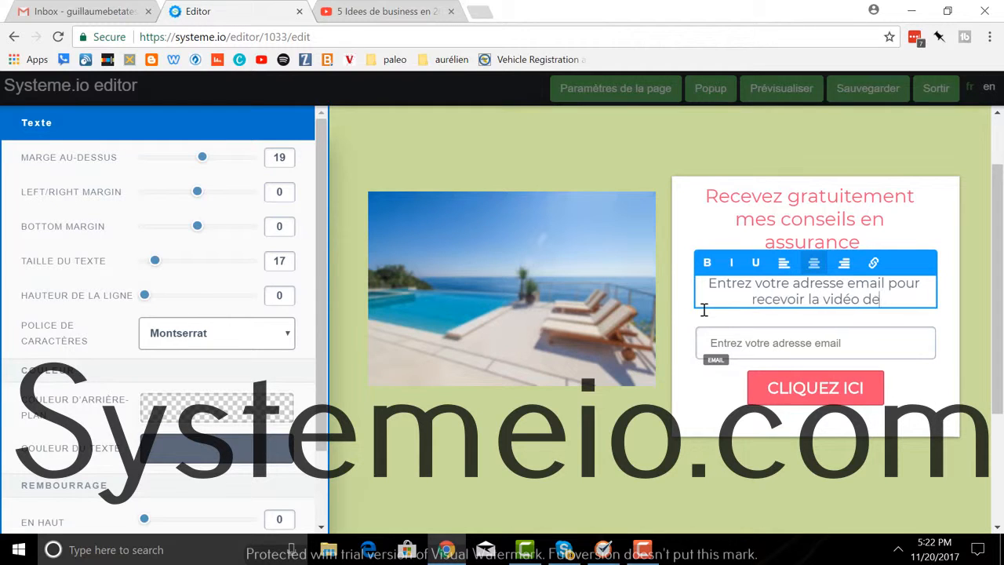
text( mes conseils)
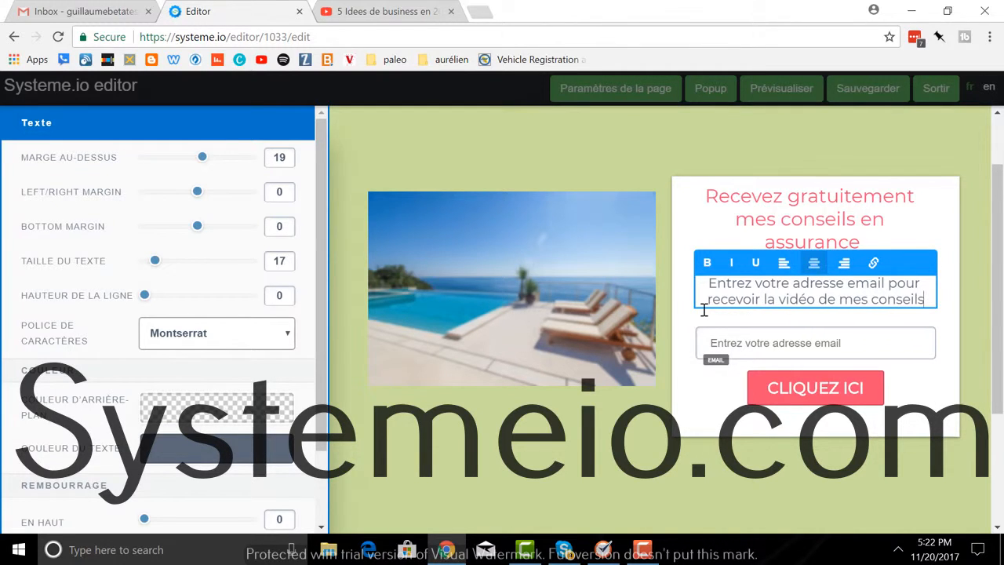
click(866, 347)
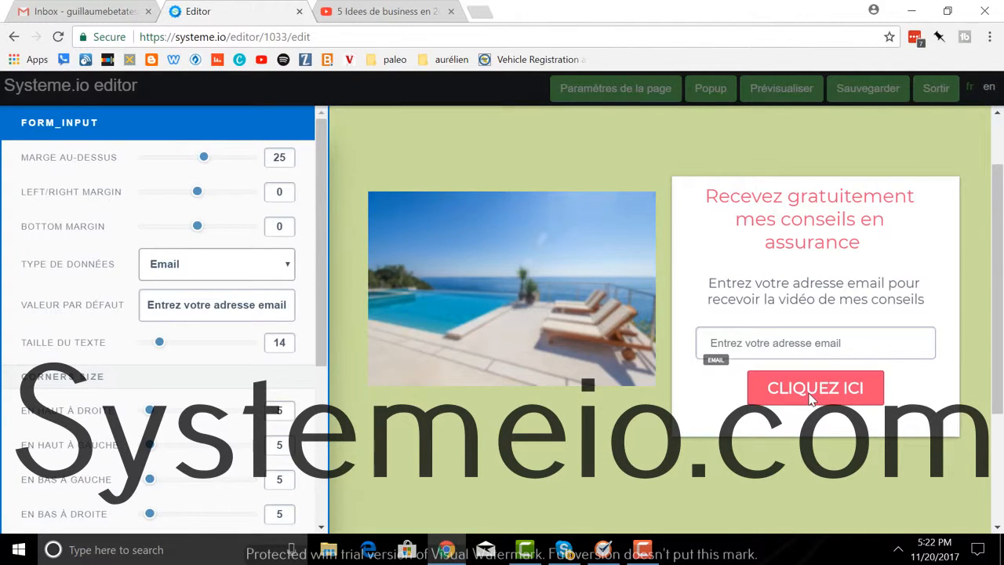
click(812, 398)
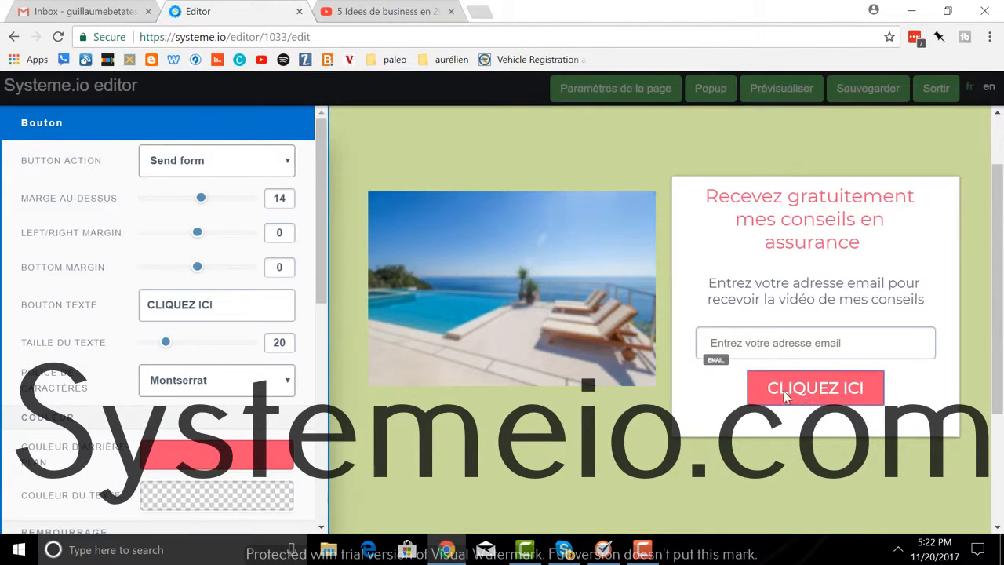
Step: In the button's Bouton texte field, replace CLIQUEZ ICI with 'Cliquez pour recevoir ma vidéo'
click(840, 397)
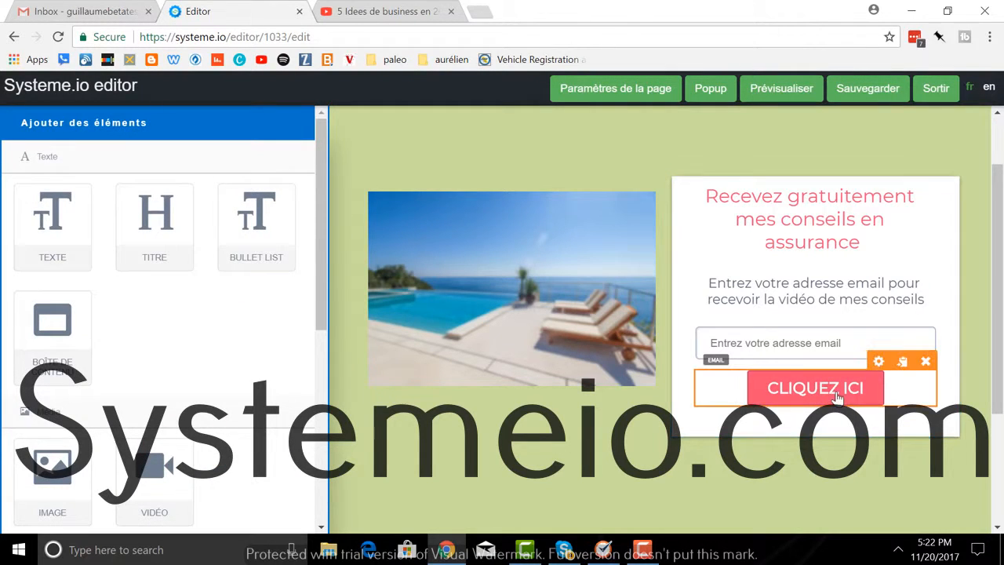
click(879, 362)
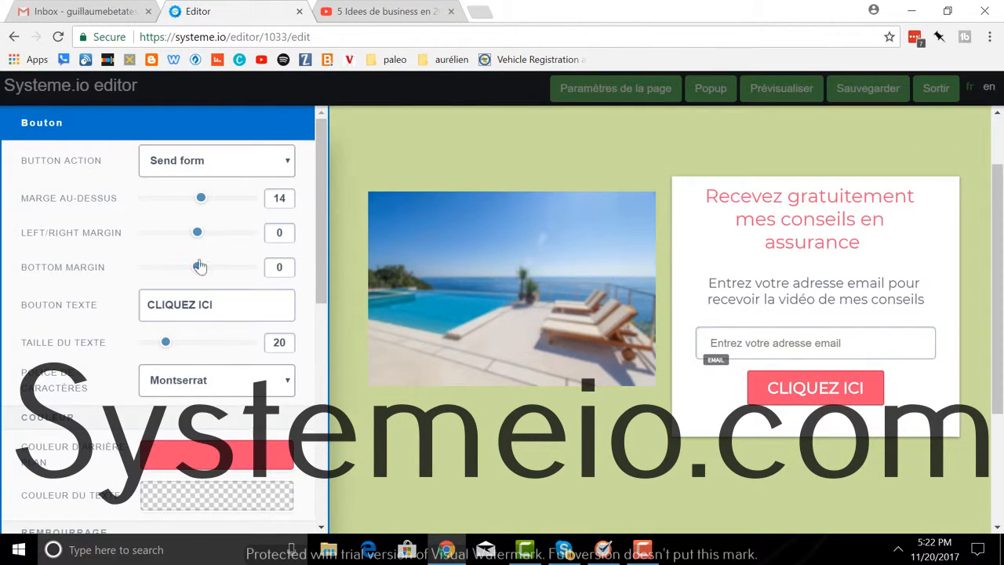
click(223, 306)
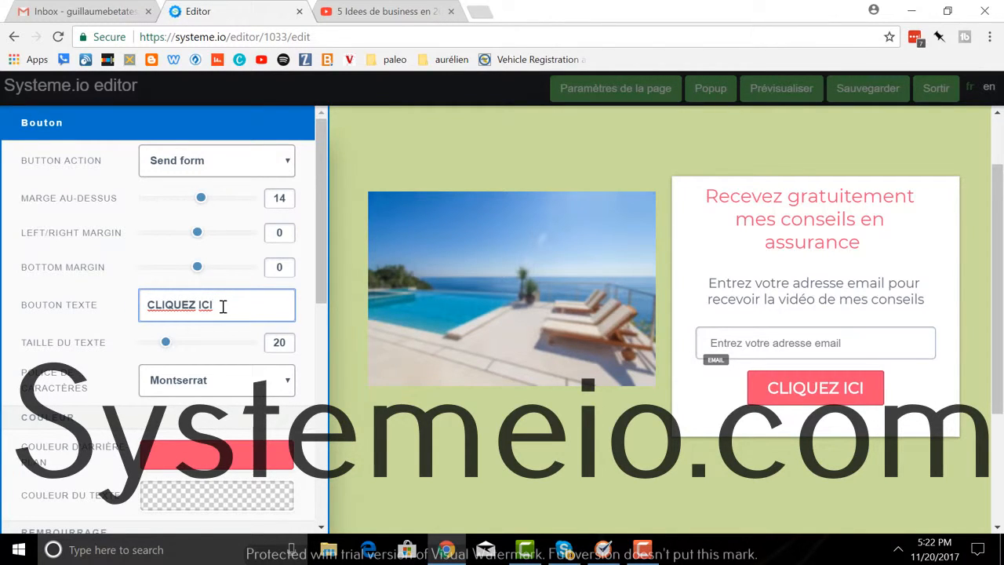
key(BackSpace)
key(BackSpace)
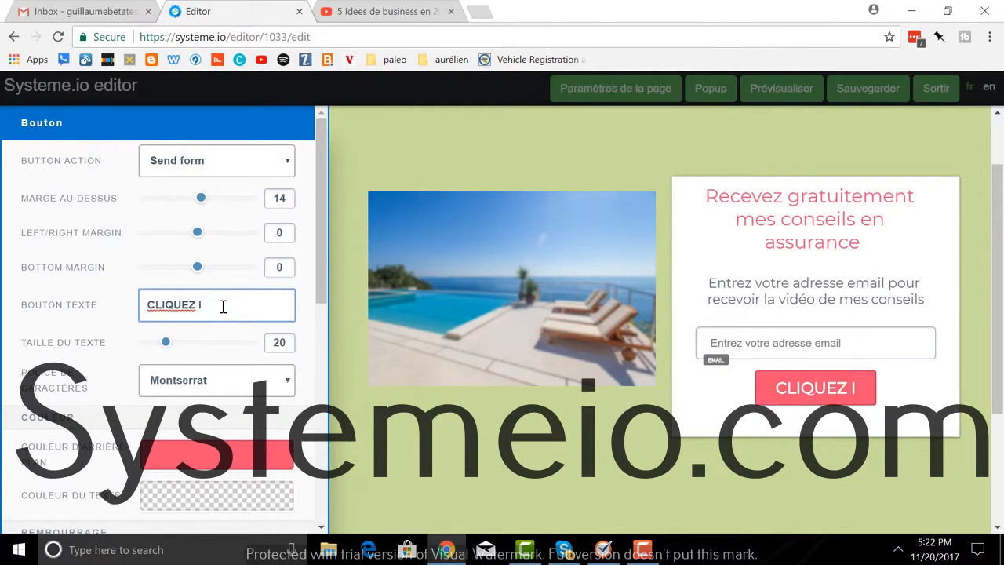
key(BackSpace)
key(BackSpace)
key(BackSpace)
key(BackSpace)
key(BackSpace)
key(BackSpace)
key(BackSpace)
key(BackSpace)
text(i)
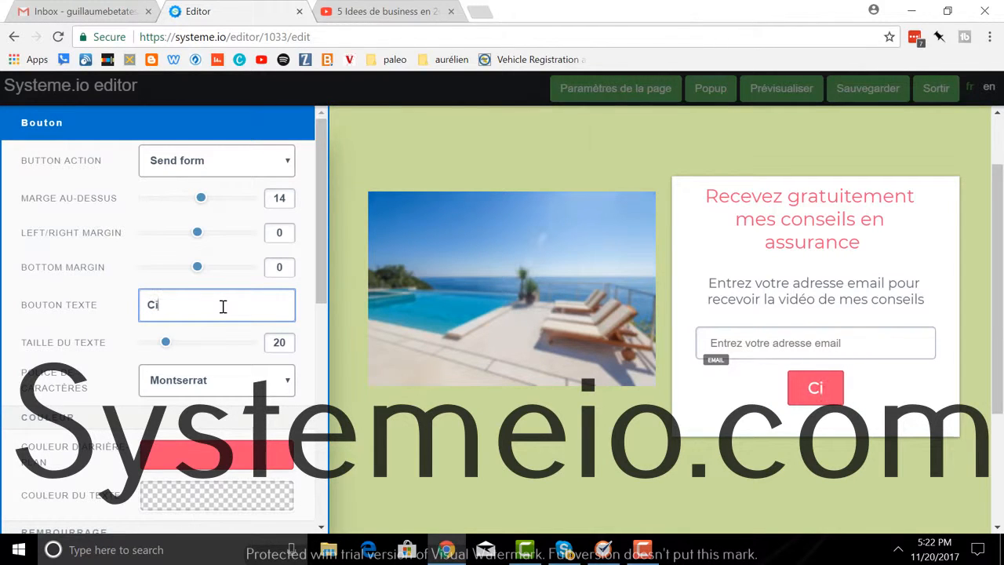
key(BackSpace)
text(liq)
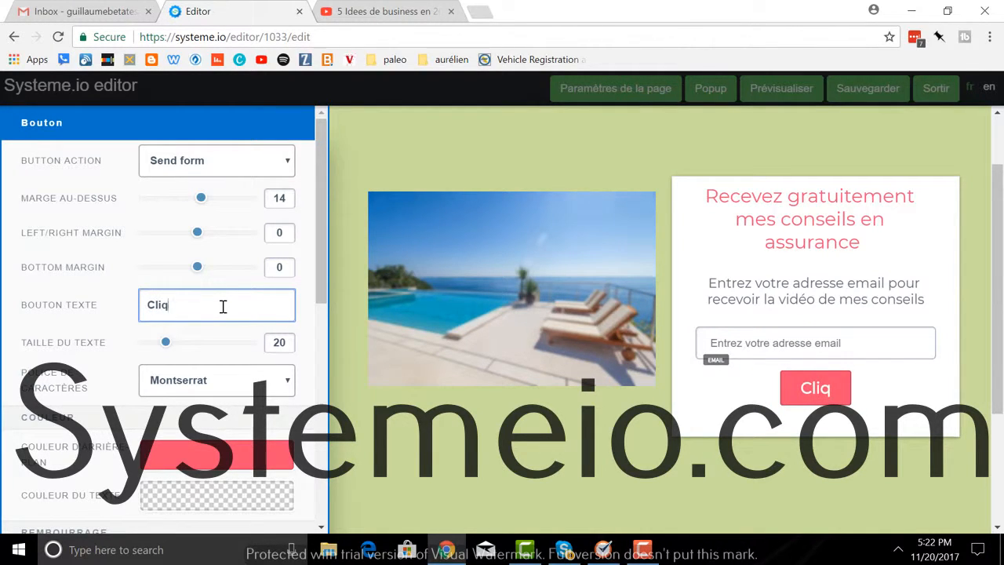
text(uez pour )
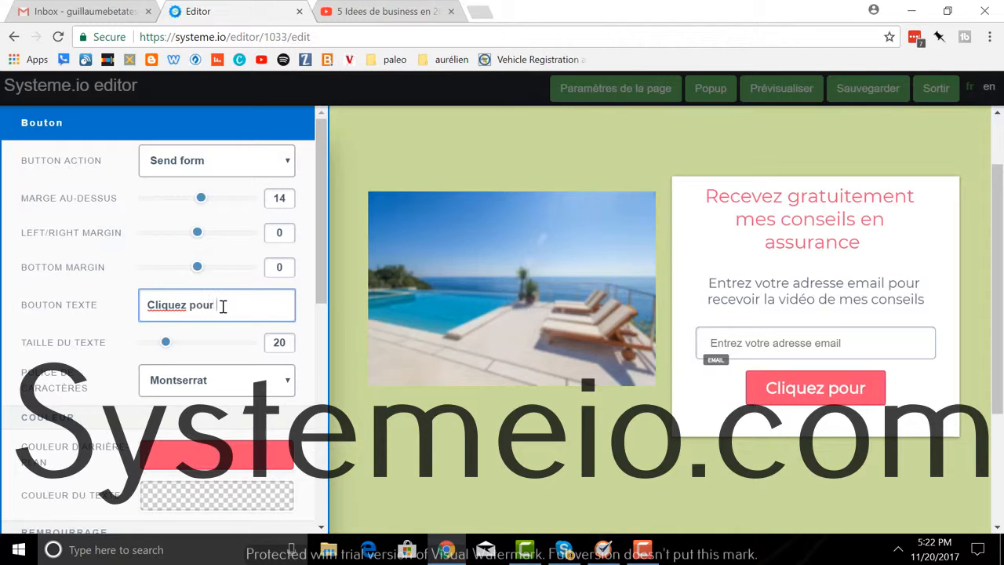
text(recevoi)
key(BackSpace)
key(BackSpace)
key(BackSpace)
text(b)
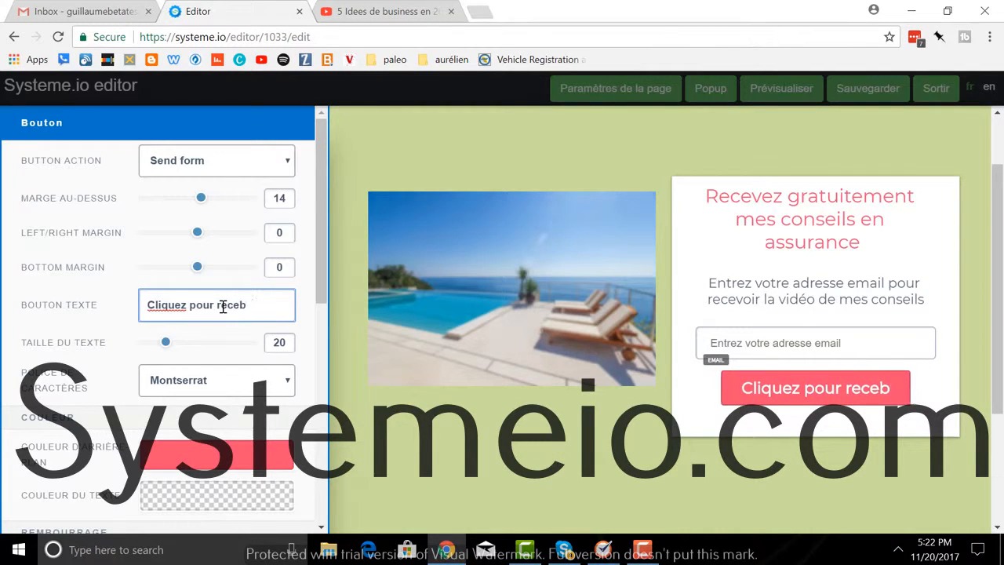
key(BackSpace)
text(voir ma )
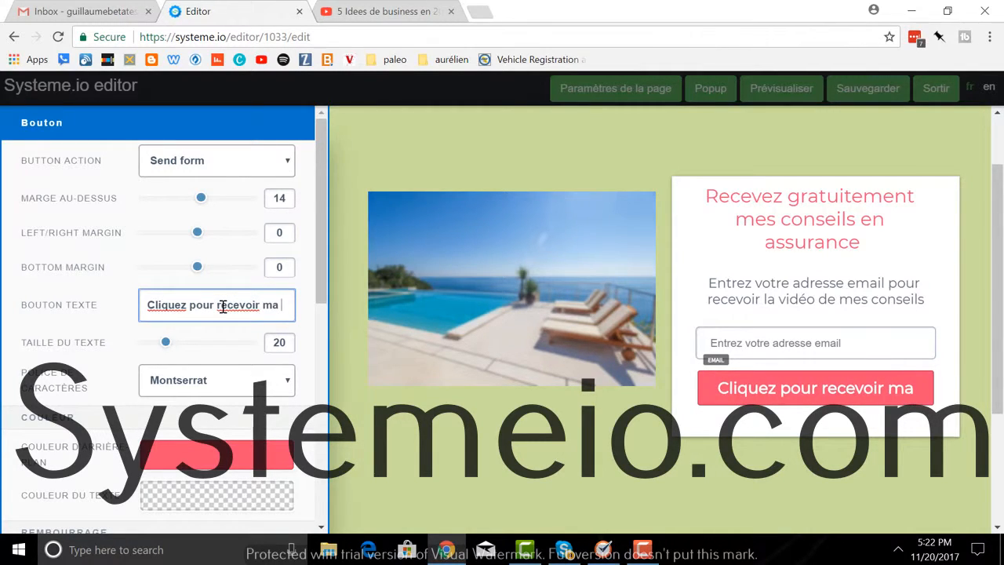
text(vidéo)
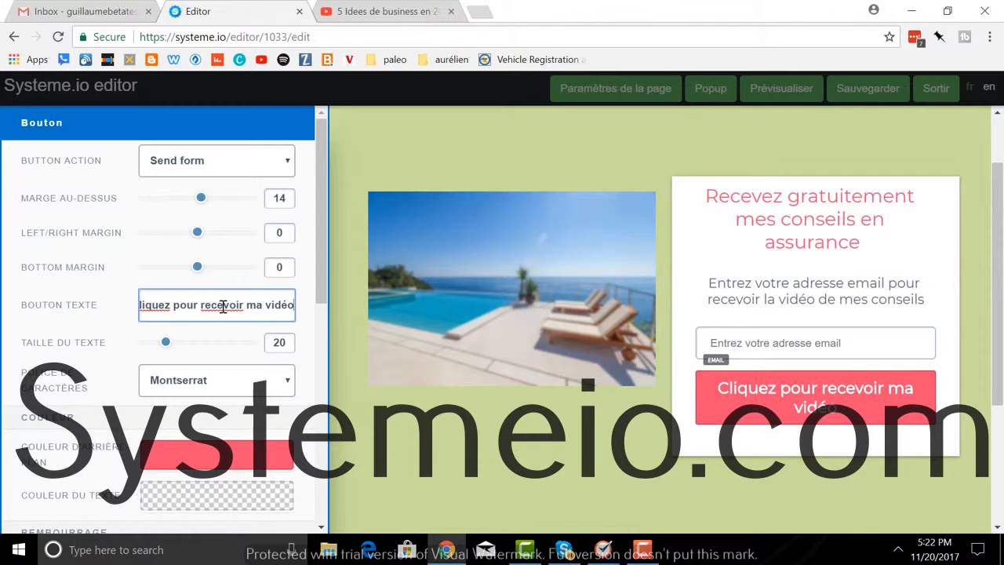
click(863, 430)
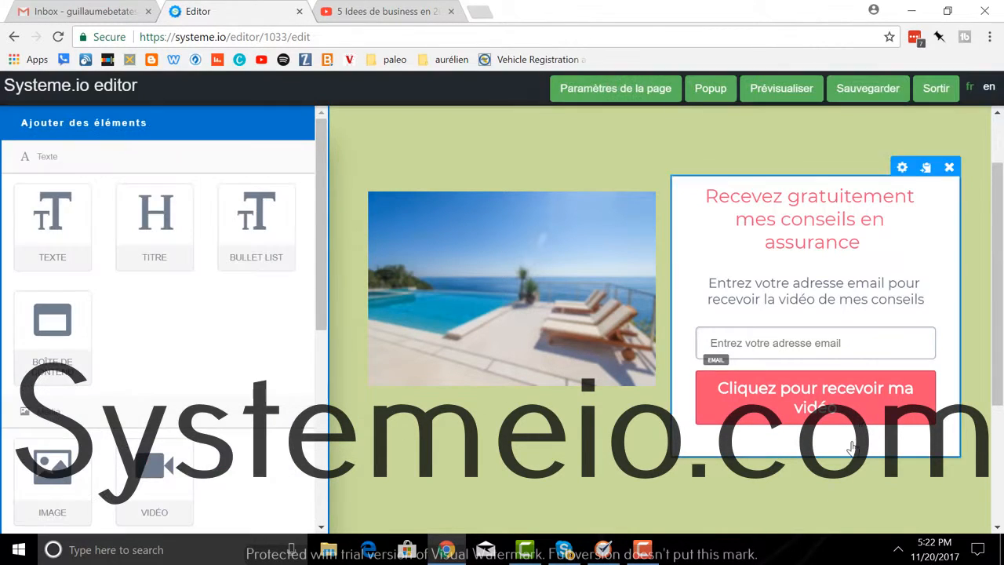
Step: Reopen the button settings, set its side margin to 3, and adjust the spacing above and below
click(878, 361)
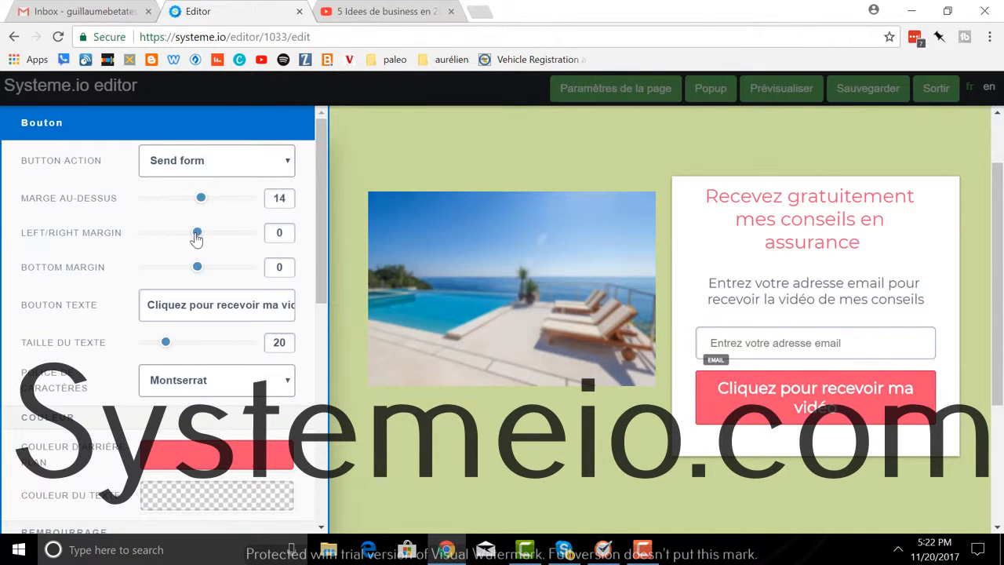
mouse_move(196, 235)
mouse_down()
mouse_move(212, 235)
mouse_move(200, 237)
mouse_up()
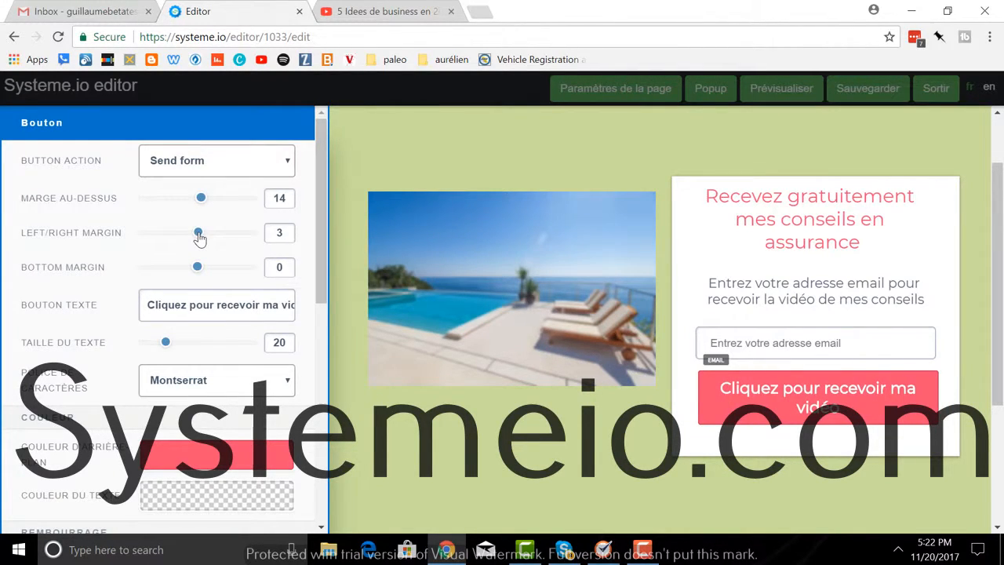
mouse_move(200, 198)
mouse_down()
mouse_move(231, 200)
mouse_move(206, 205)
mouse_up()
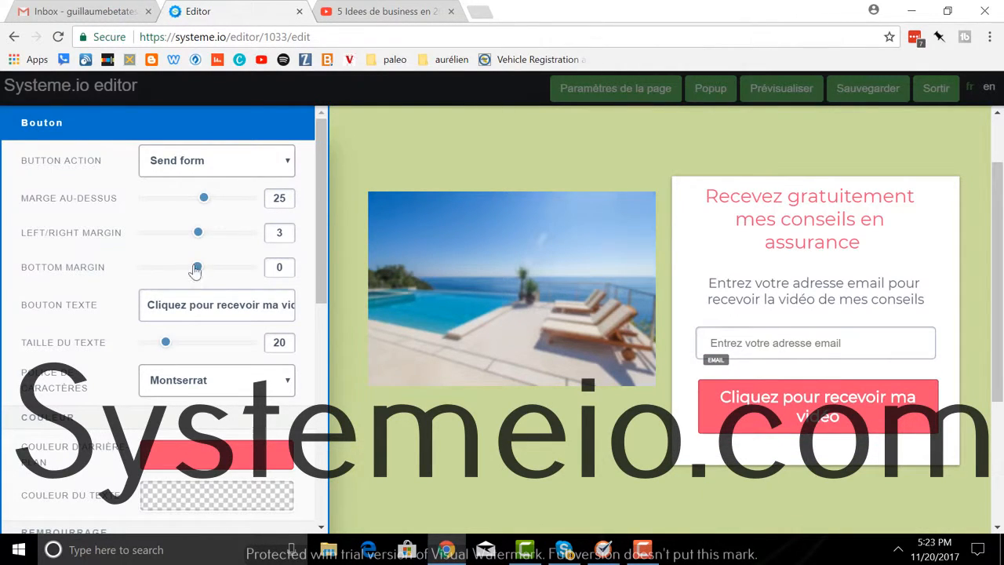
mouse_move(197, 268)
mouse_down()
mouse_move(186, 271)
mouse_move(220, 268)
mouse_move(192, 272)
mouse_up()
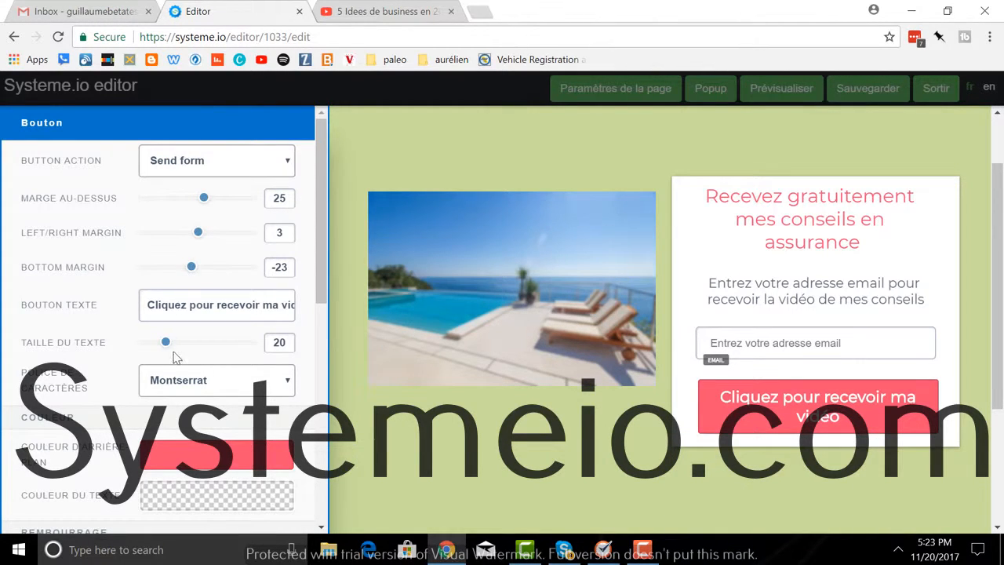
Step: Give the button 15 padding top and bottom and 36 on the left and right
scroll(174, 345, down, 3)
drag(139, 336, 160, 336)
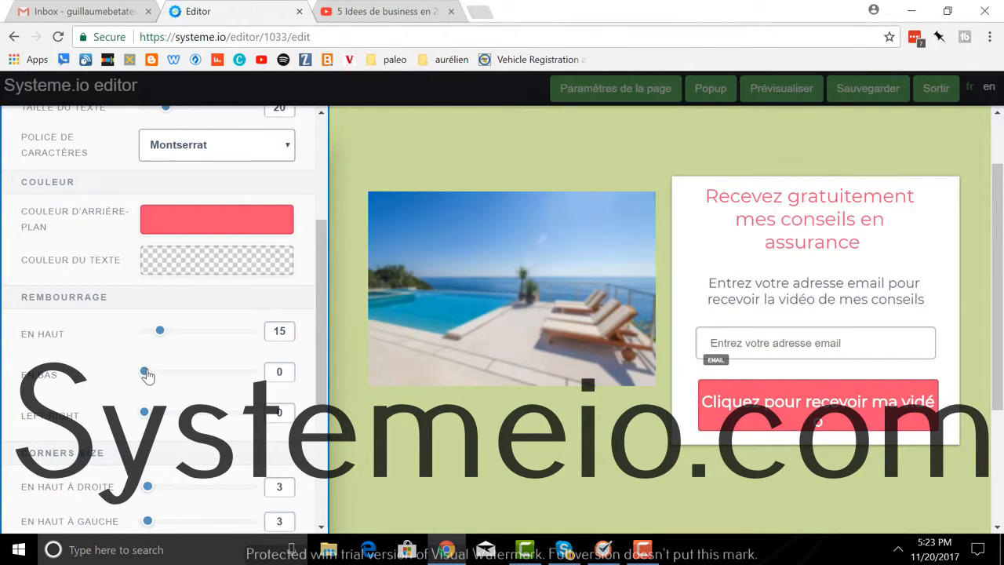
drag(145, 375, 160, 373)
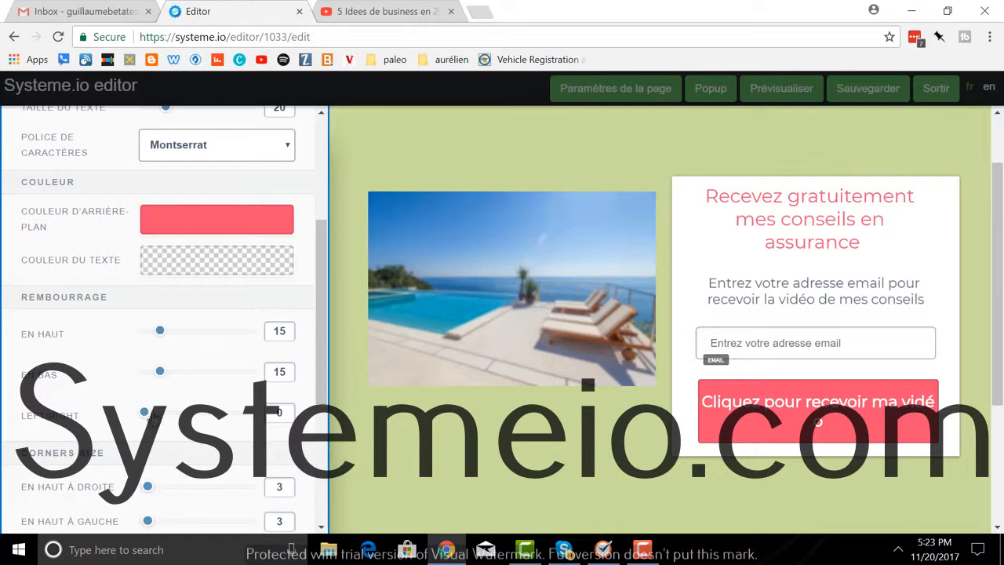
drag(149, 414, 183, 414)
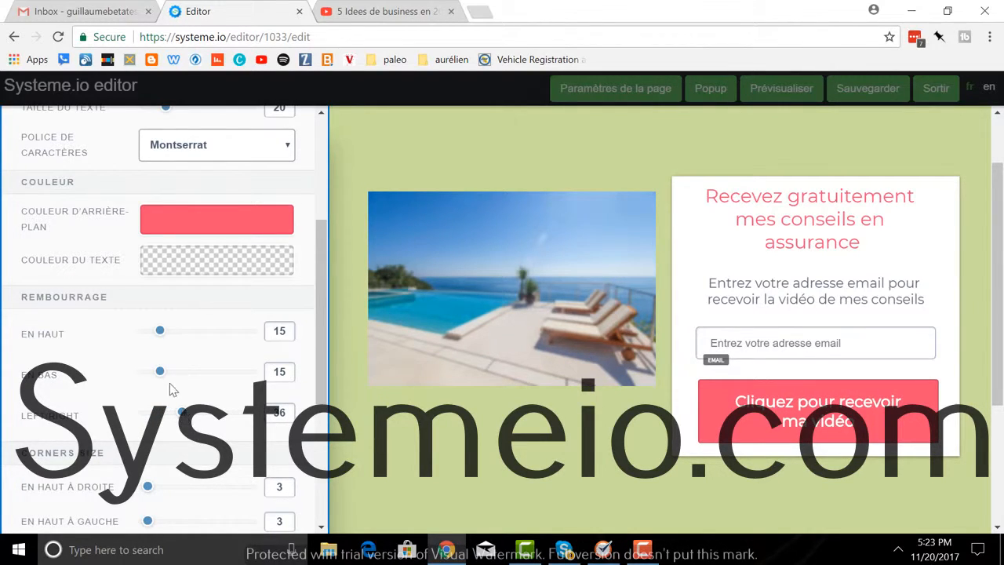
Step: Round the button's top-right corner to 9 and top-left corner to 6
scroll(219, 382, down, 2)
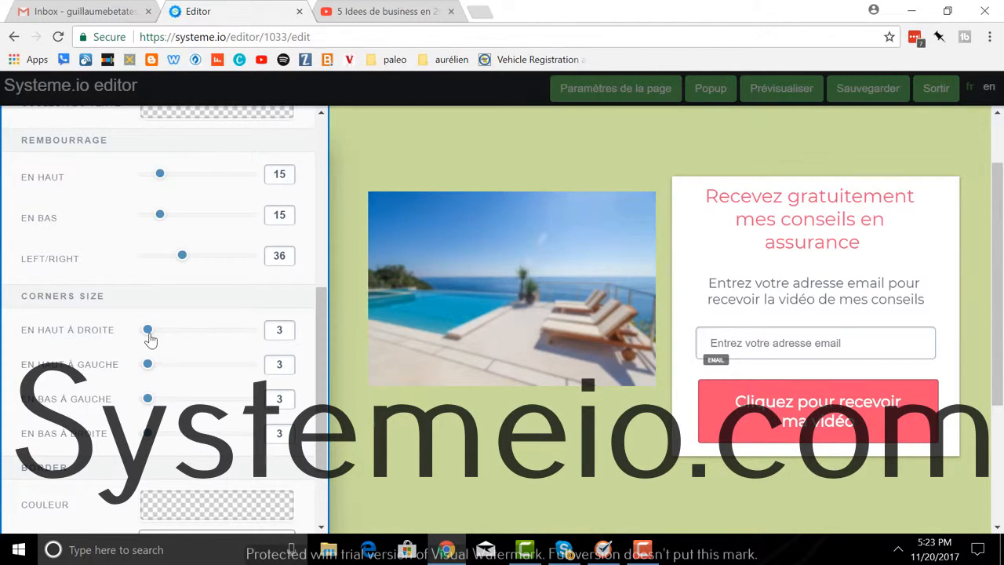
drag(149, 330, 155, 330)
drag(148, 368, 151, 400)
scroll(196, 444, down, 2)
scroll(200, 432, up, 7)
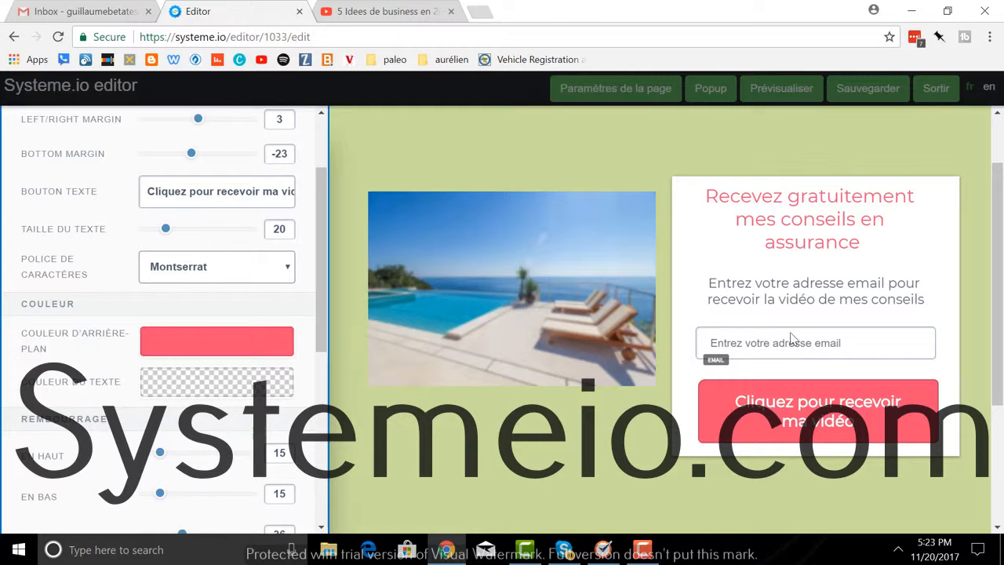
Step: Reselect the sign-up button and show its Button Action dropdown, currently Send form
click(840, 353)
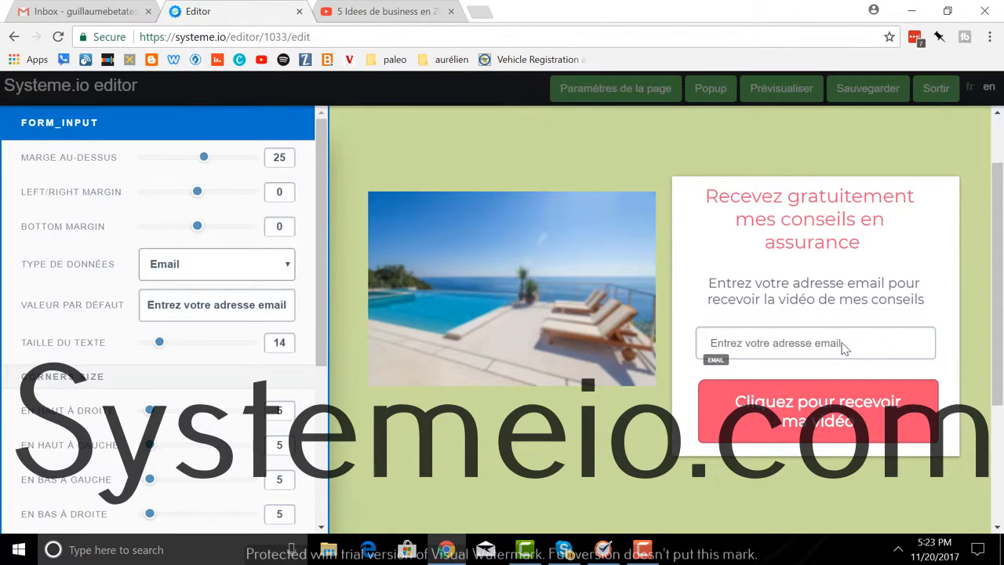
click(831, 422)
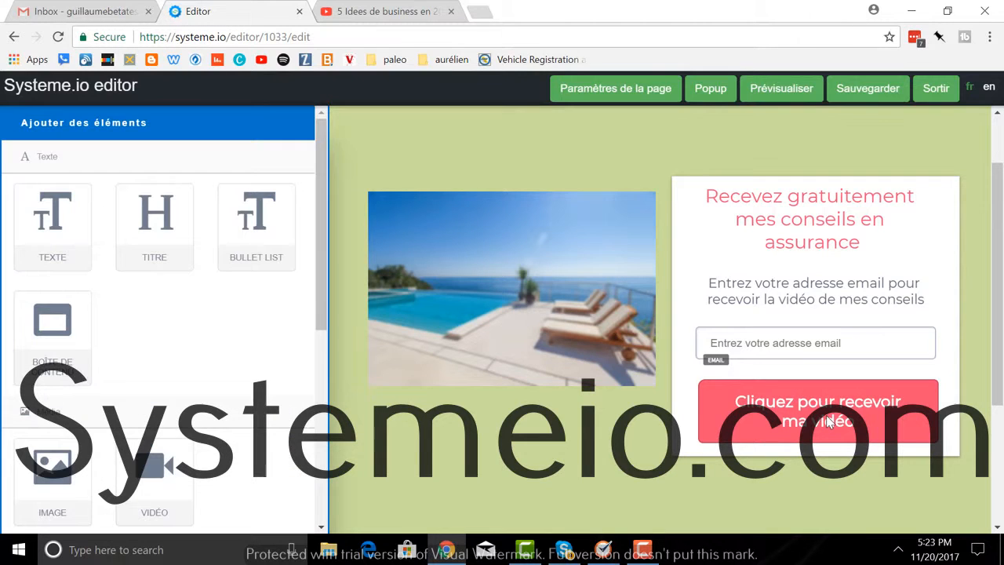
click(859, 404)
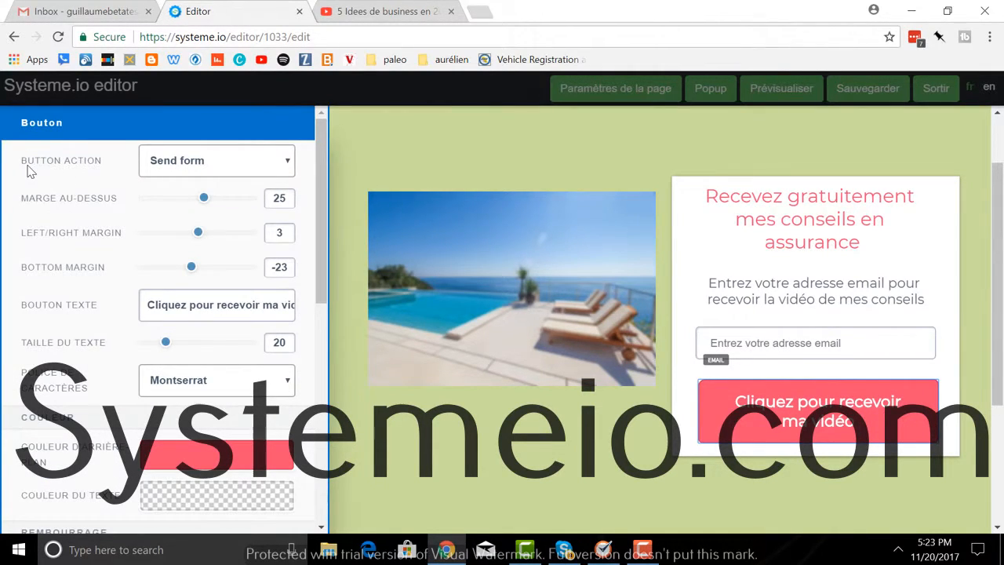
click(288, 163)
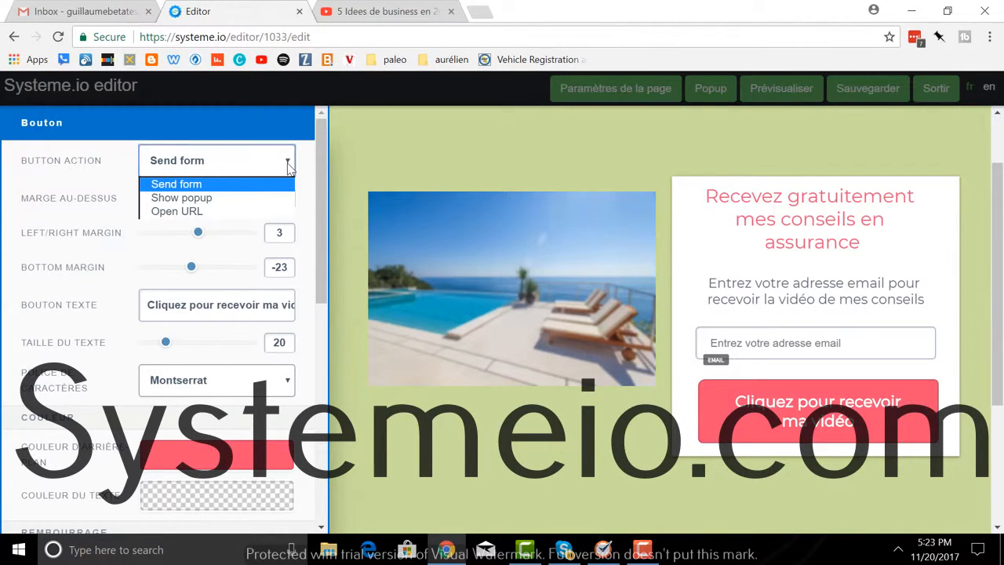
Step: Set the button action to Open URL and copy the YouTube business-ideas video's address
click(226, 212)
click(358, 14)
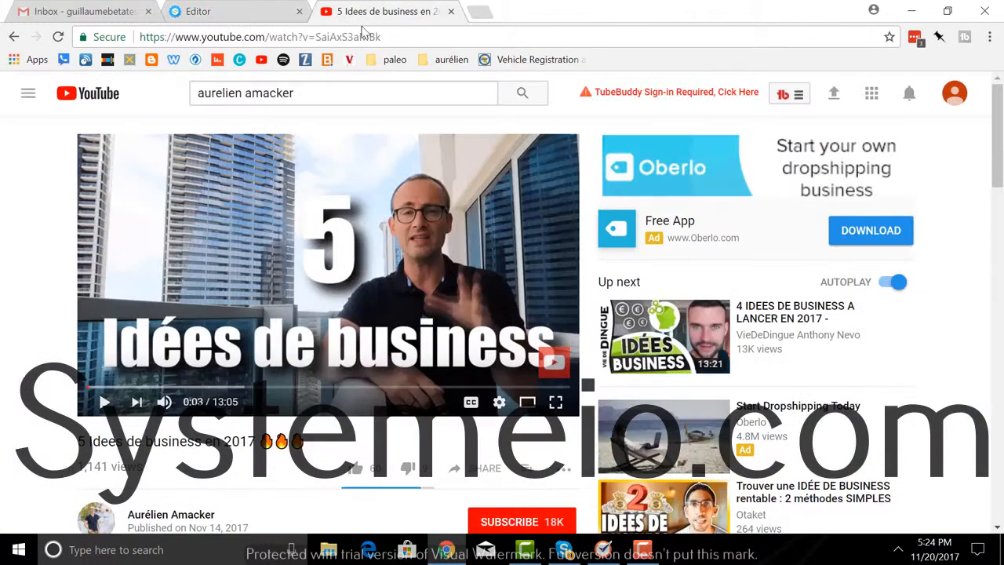
click(388, 37)
key(ctrl+c)
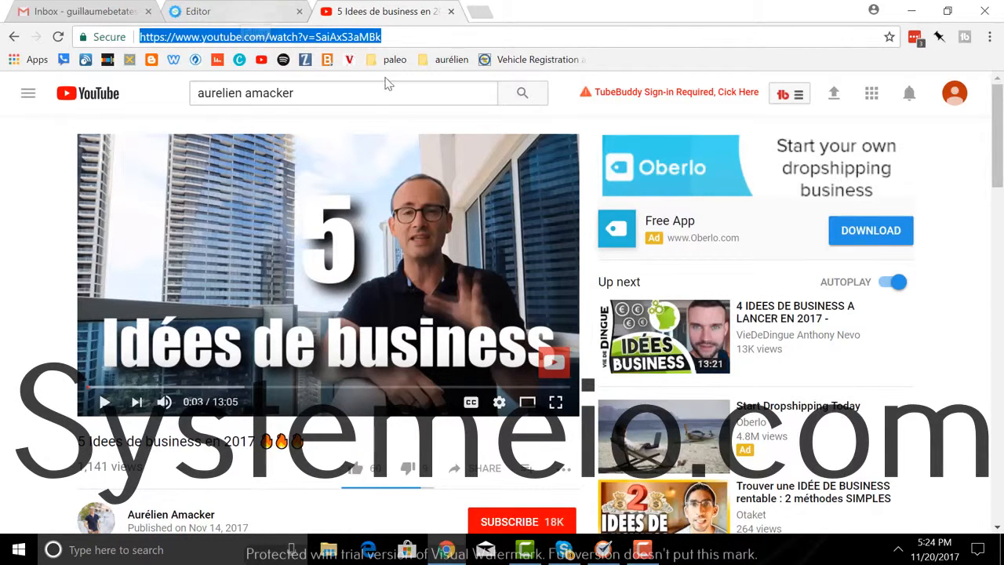
click(261, 19)
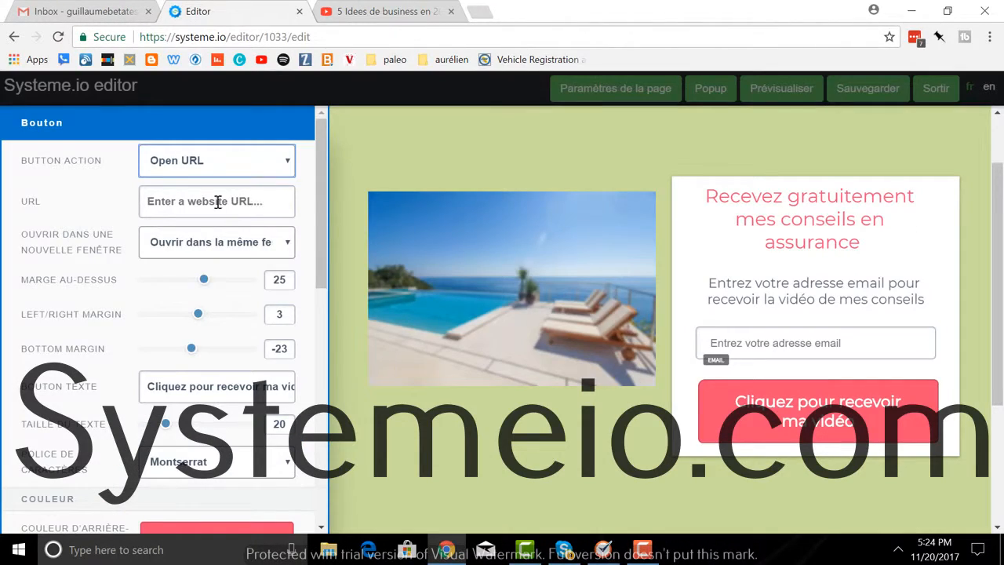
Step: Paste the YouTube link as the button URL, keep 'Ouvrir dans la même fenêtre', and save
click(258, 202)
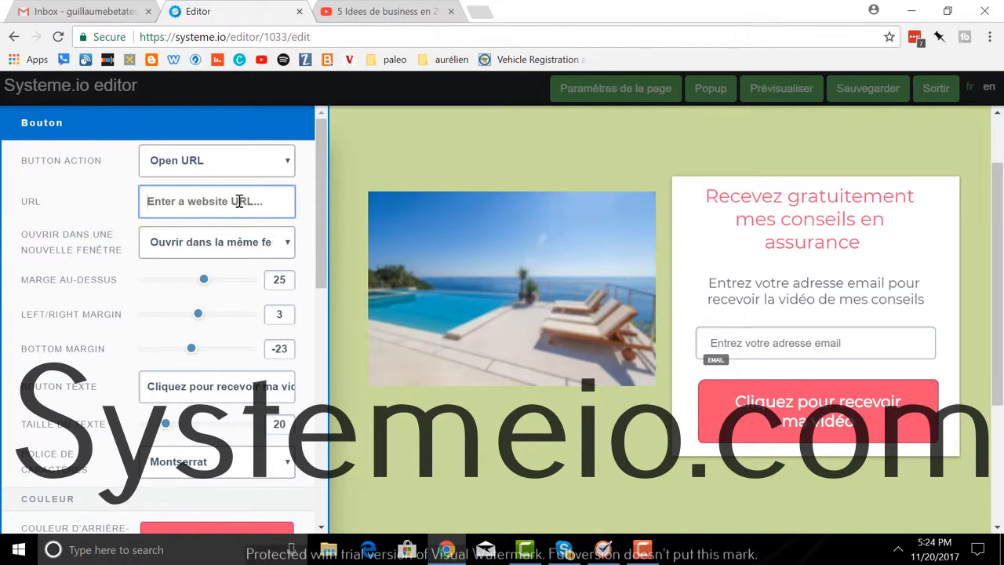
key(ctrl+v)
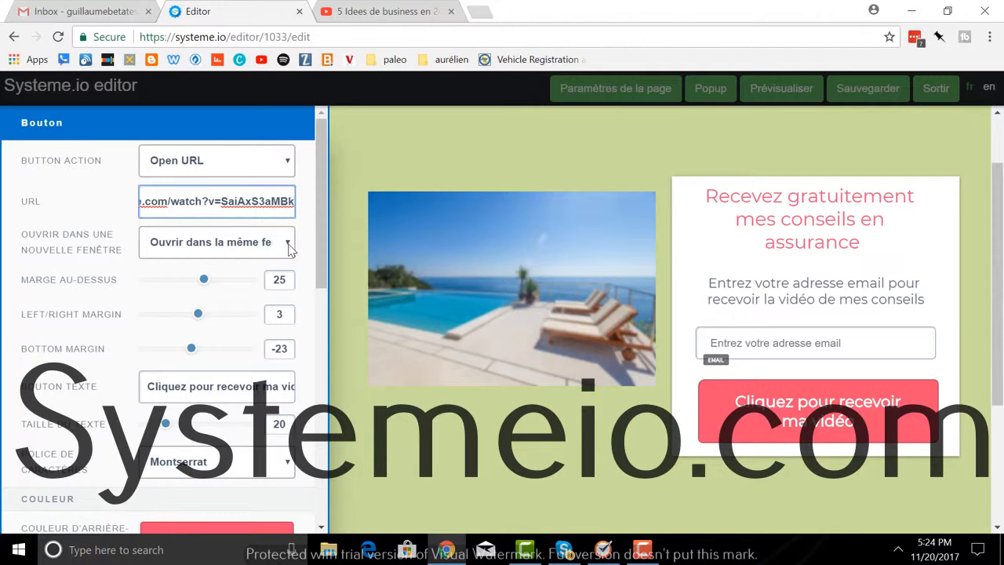
click(289, 248)
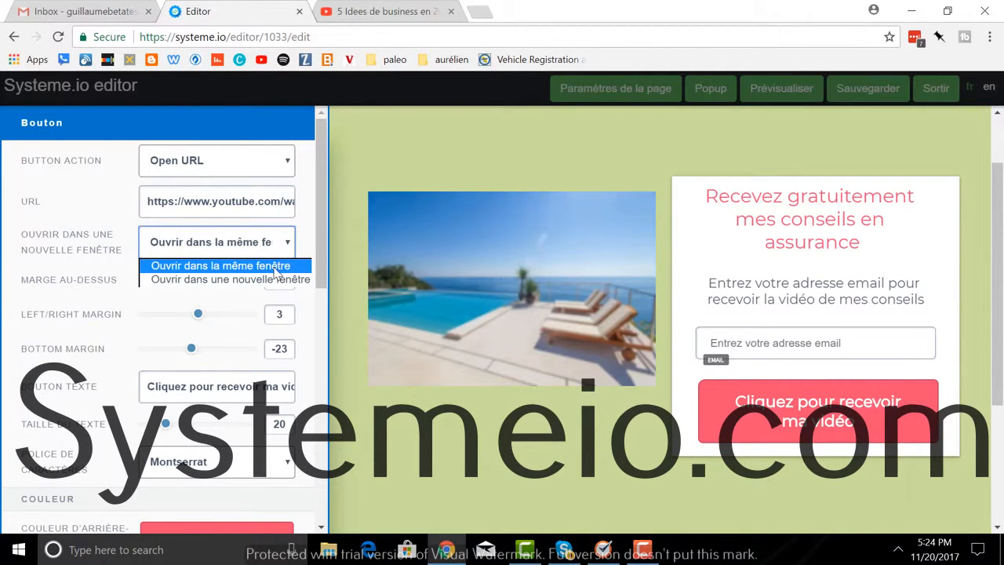
click(276, 269)
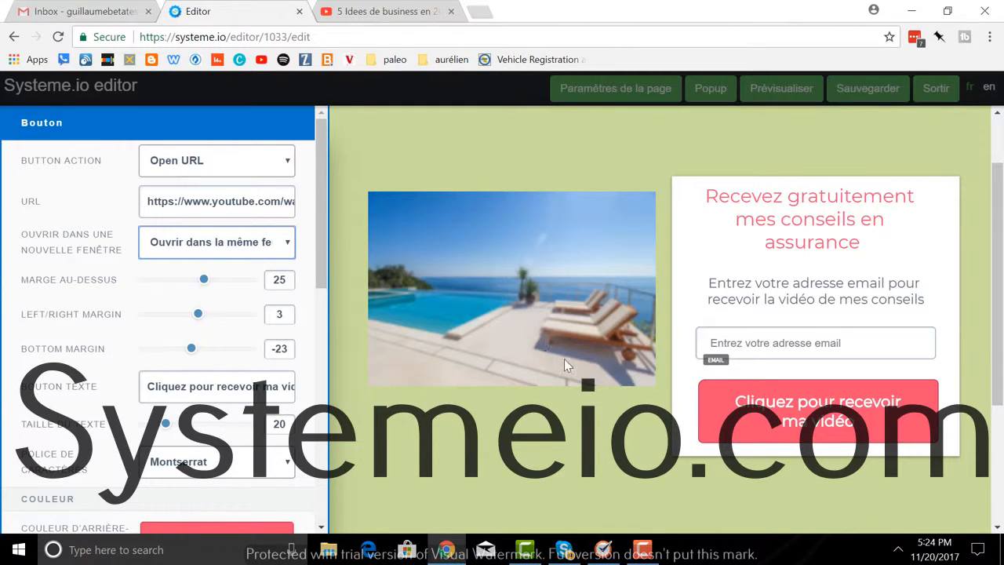
click(499, 152)
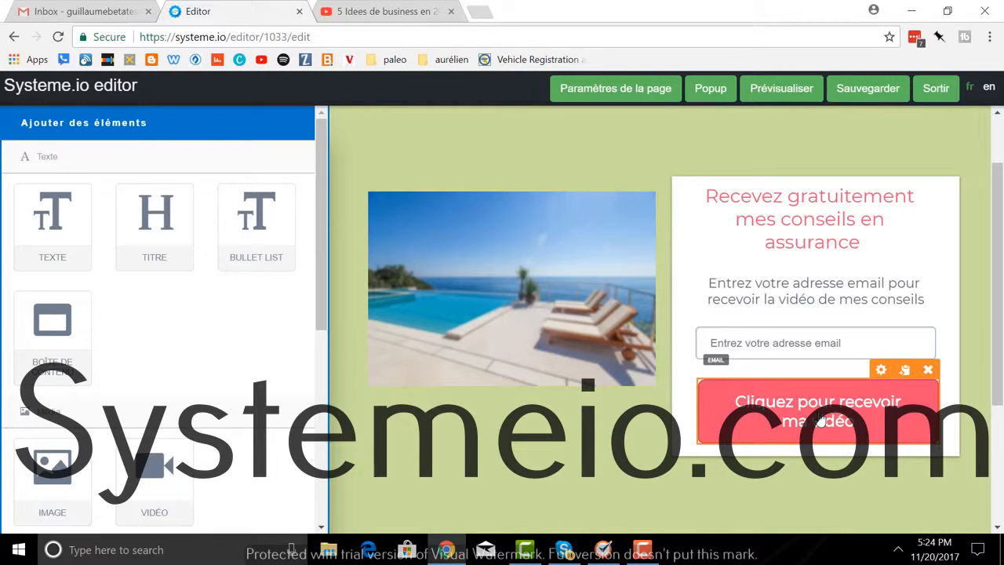
click(871, 89)
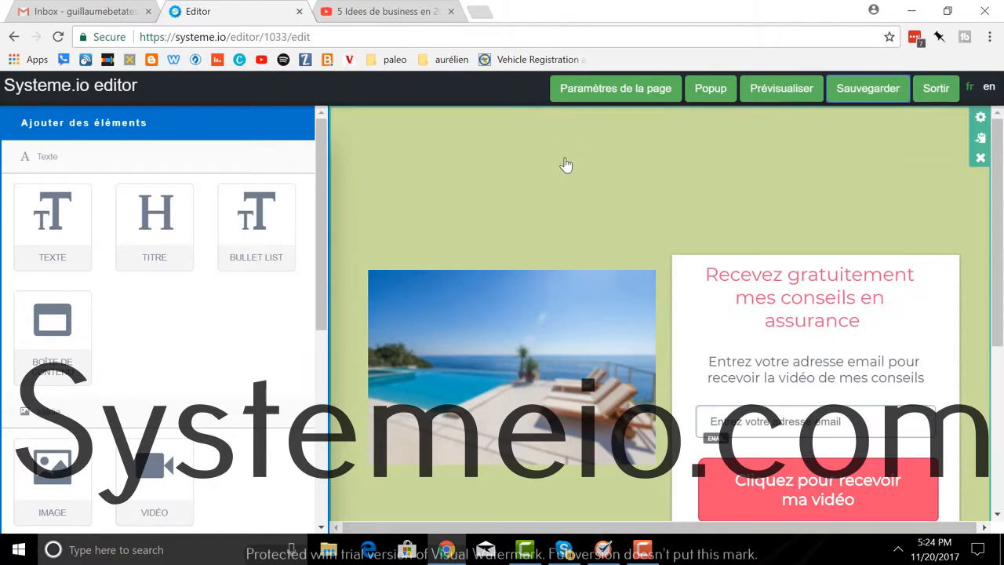
Step: Exit the editor and preview the live Mes conseils en assurance page from the page list
click(936, 89)
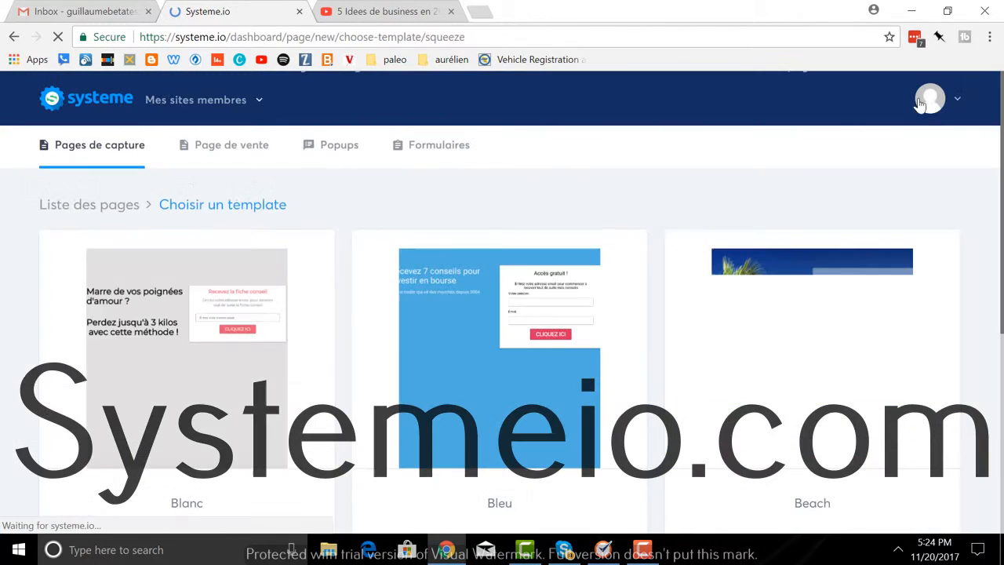
click(90, 205)
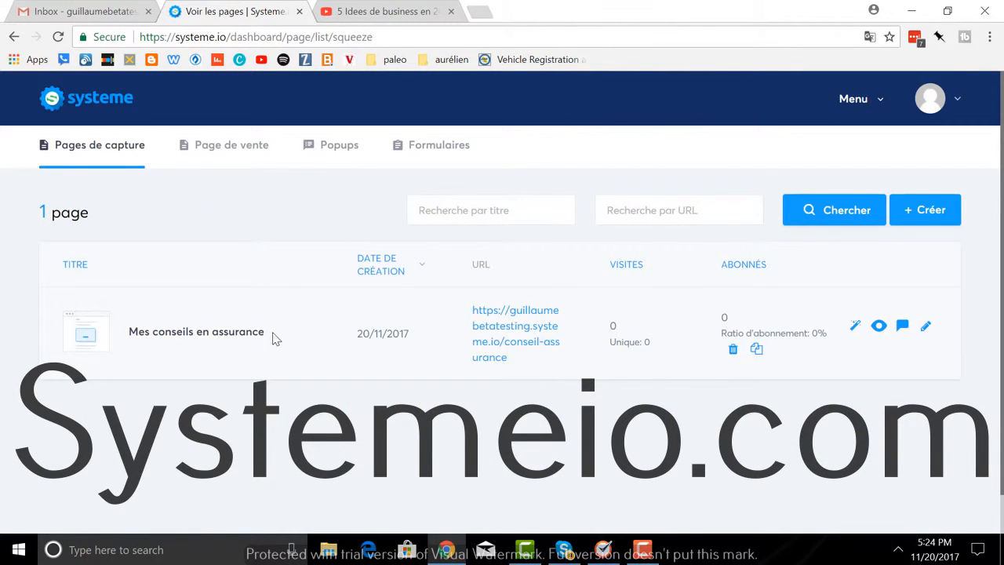
click(879, 327)
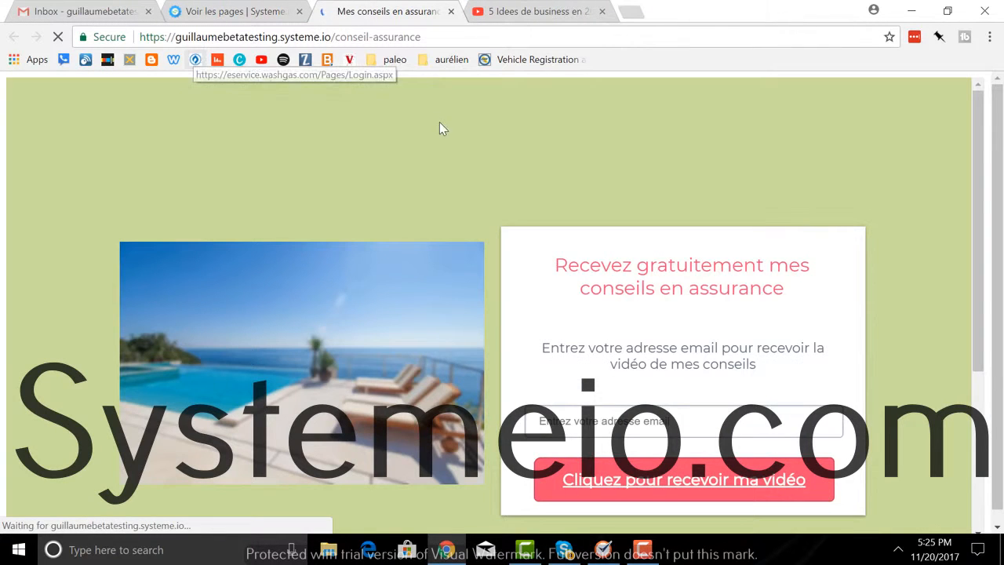
click(451, 12)
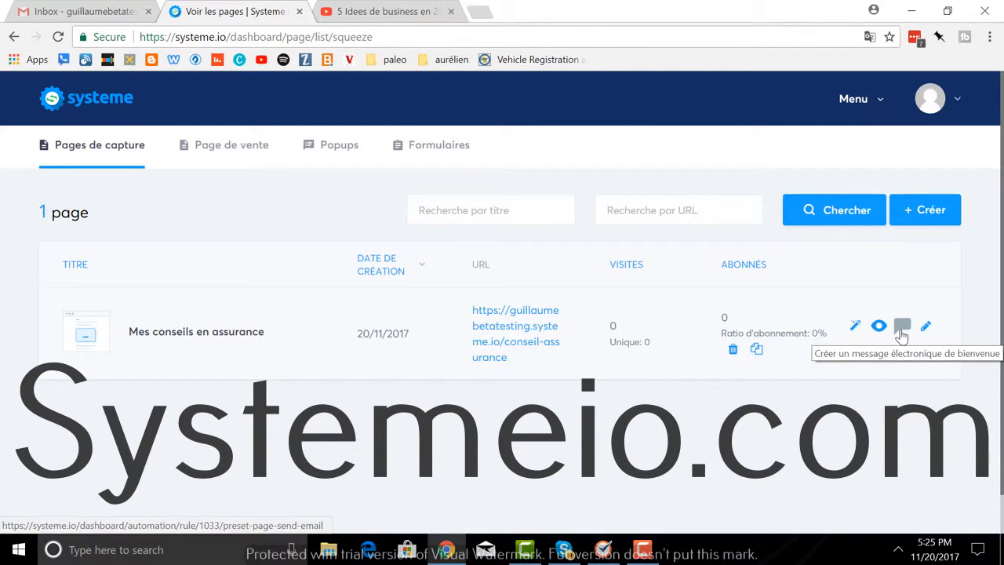
Step: Start a rule triggered by a Formulaire souscrit on the Mes conseils en assurance page
click(901, 328)
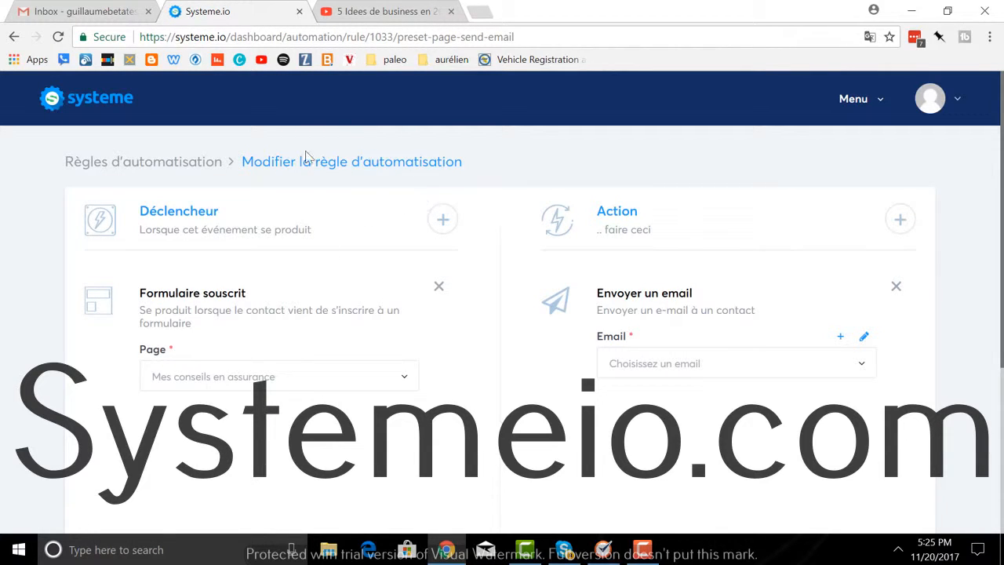
click(864, 109)
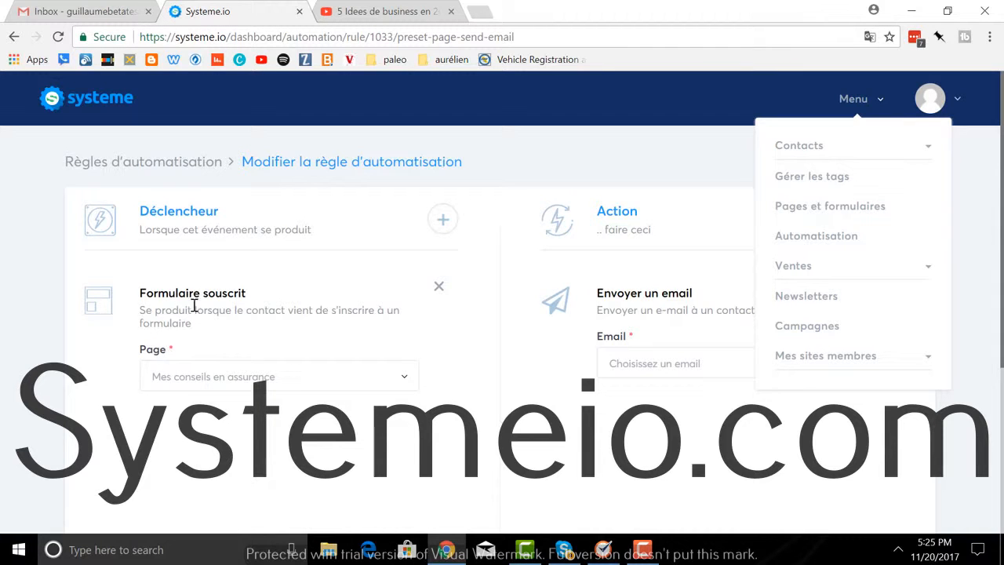
click(442, 224)
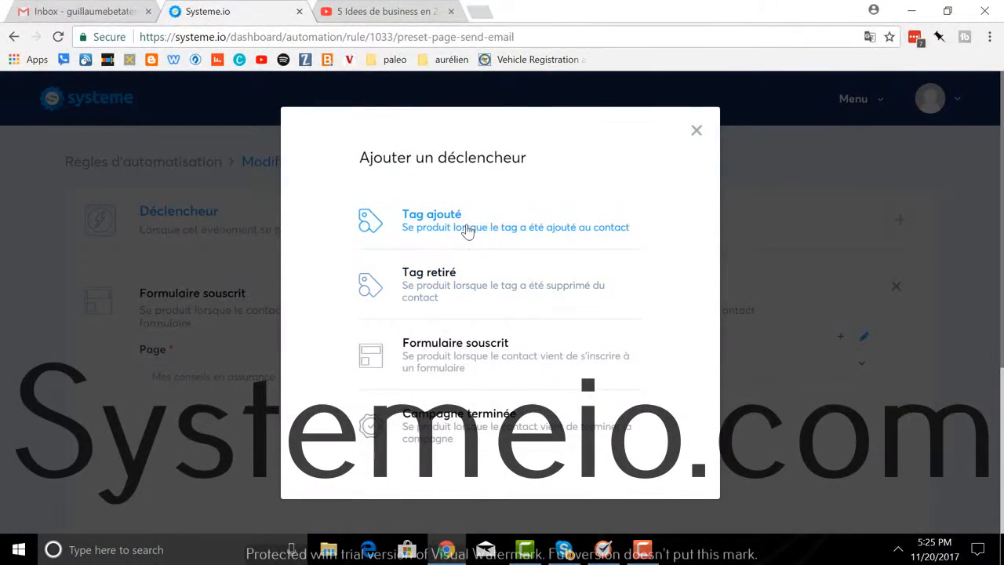
click(454, 361)
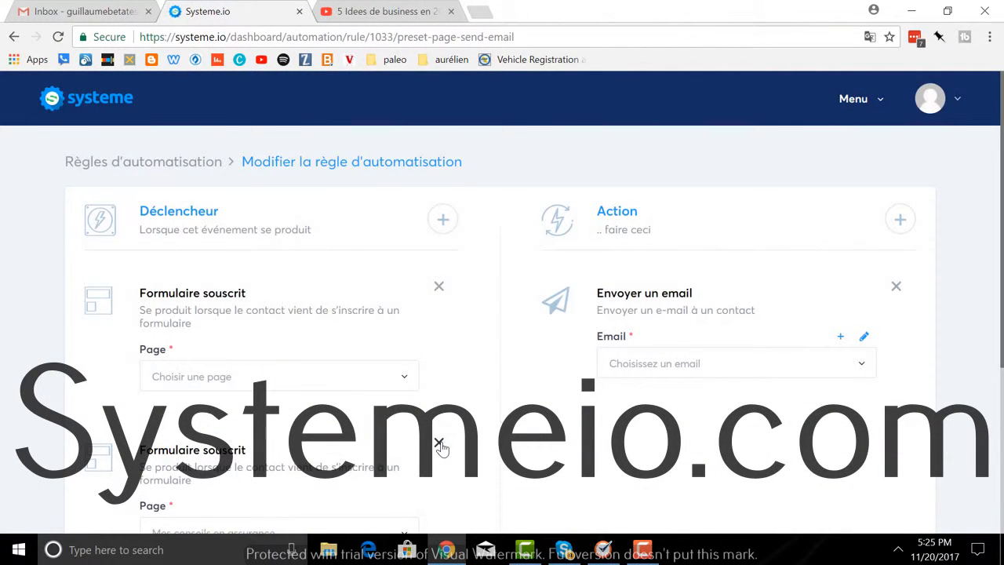
click(439, 444)
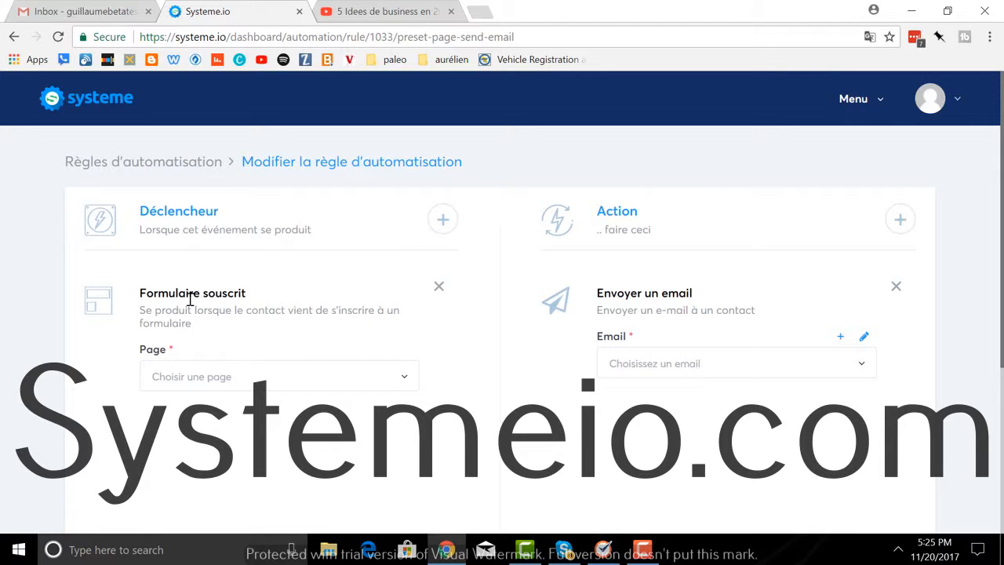
click(404, 380)
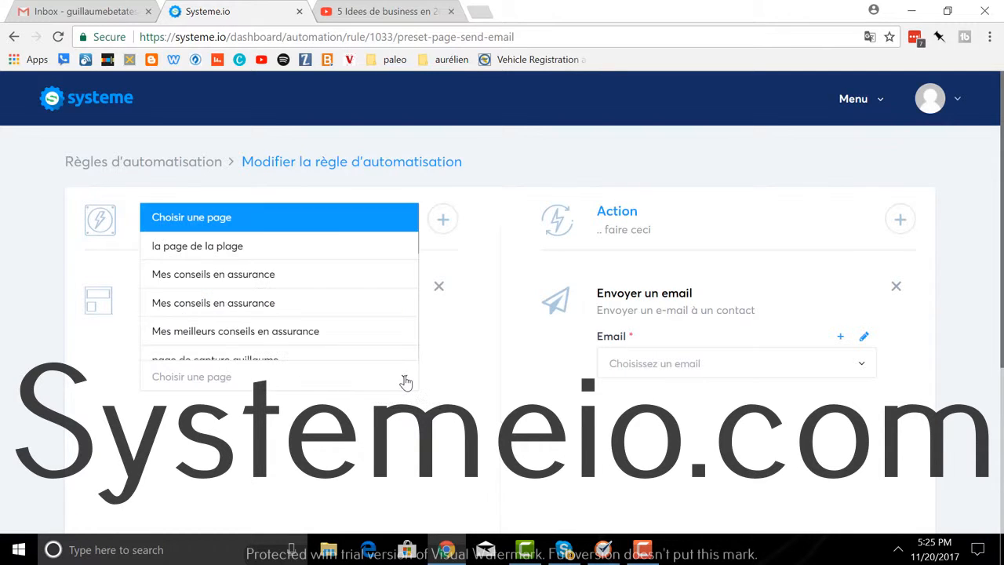
click(314, 288)
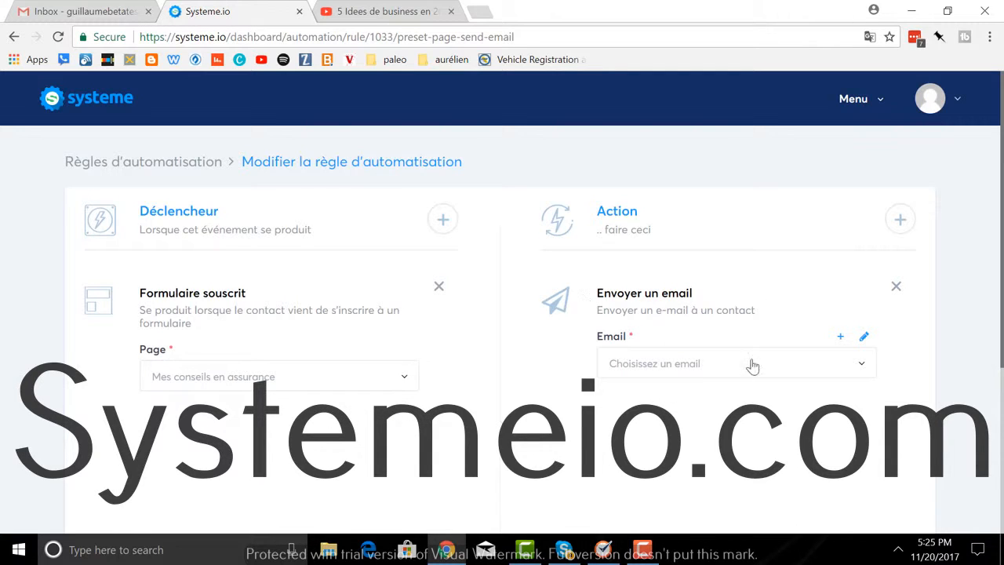
Step: Choose the 'Voici ton cadeau !' email as the action and save the automation rule
click(862, 373)
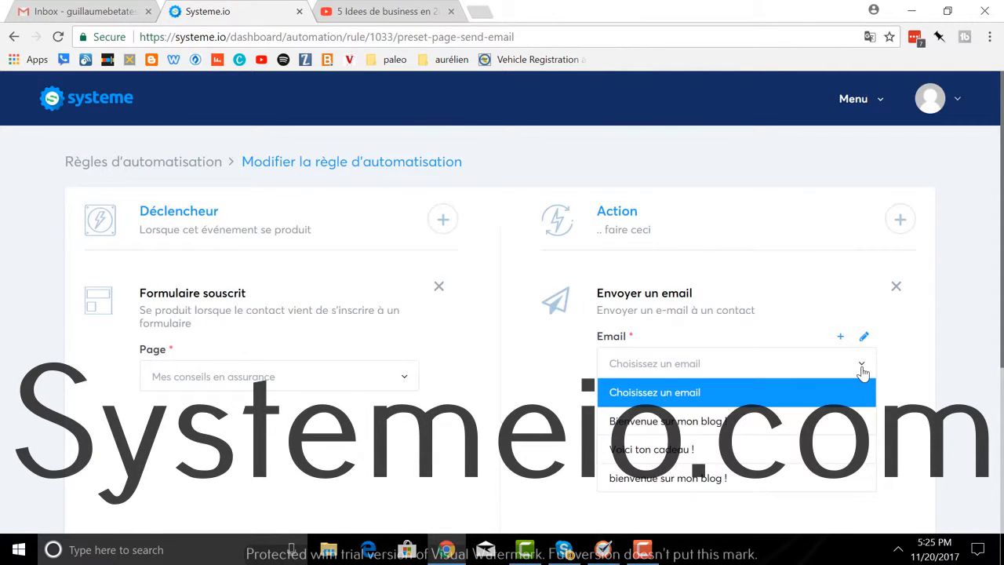
click(828, 451)
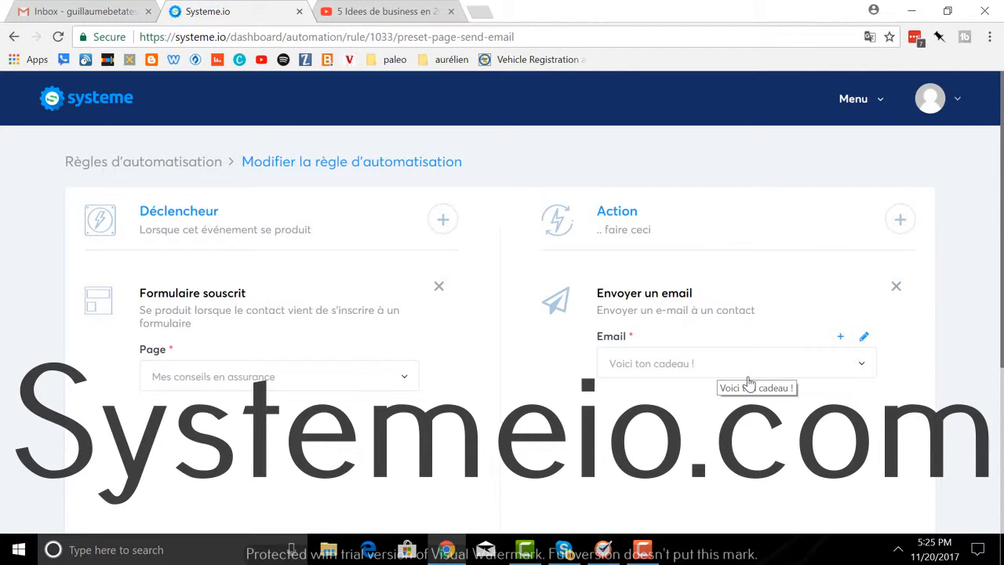
click(864, 338)
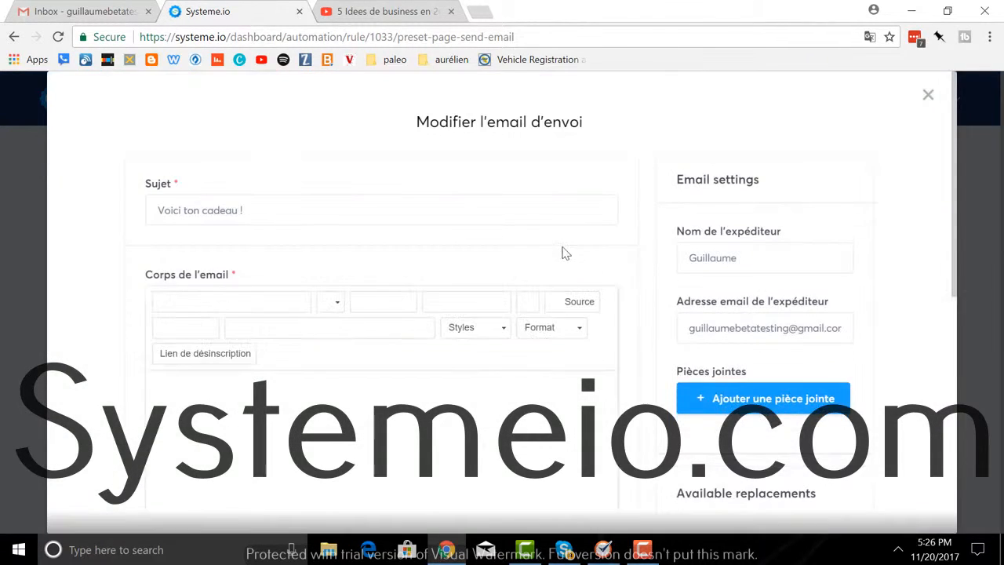
scroll(555, 242, down, 1)
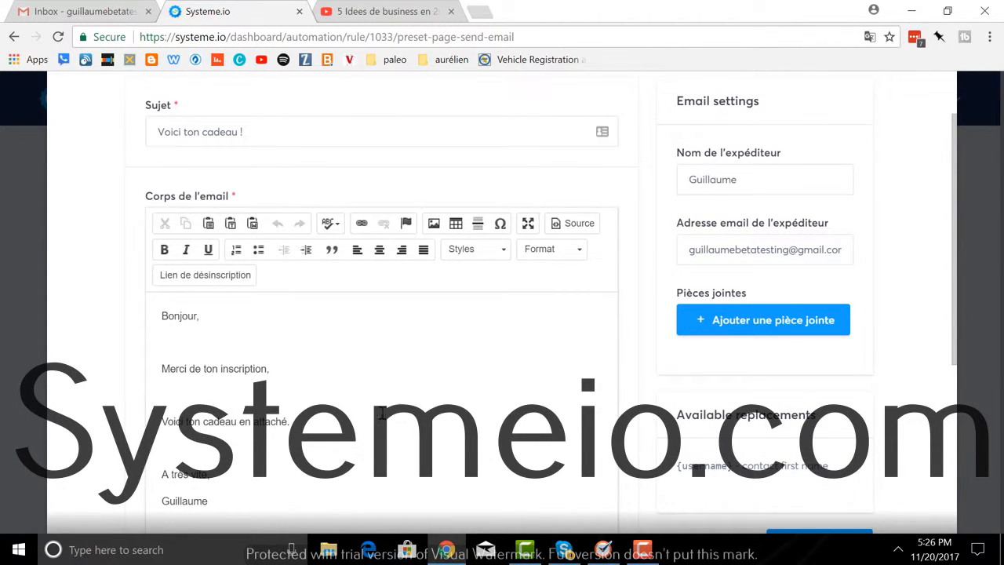
scroll(479, 391, down, 1)
scroll(477, 386, up, 2)
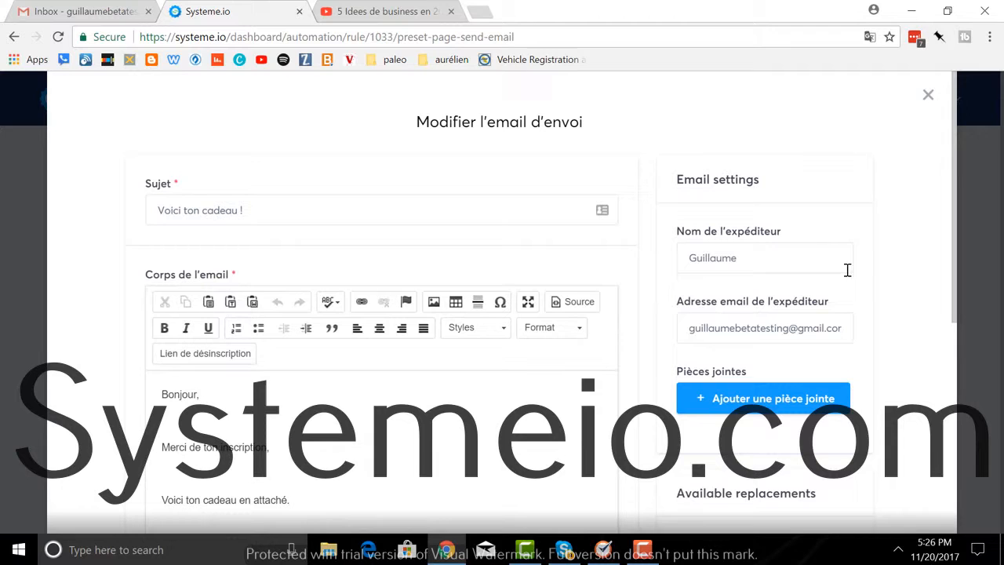
click(928, 94)
scroll(832, 330, down, 3)
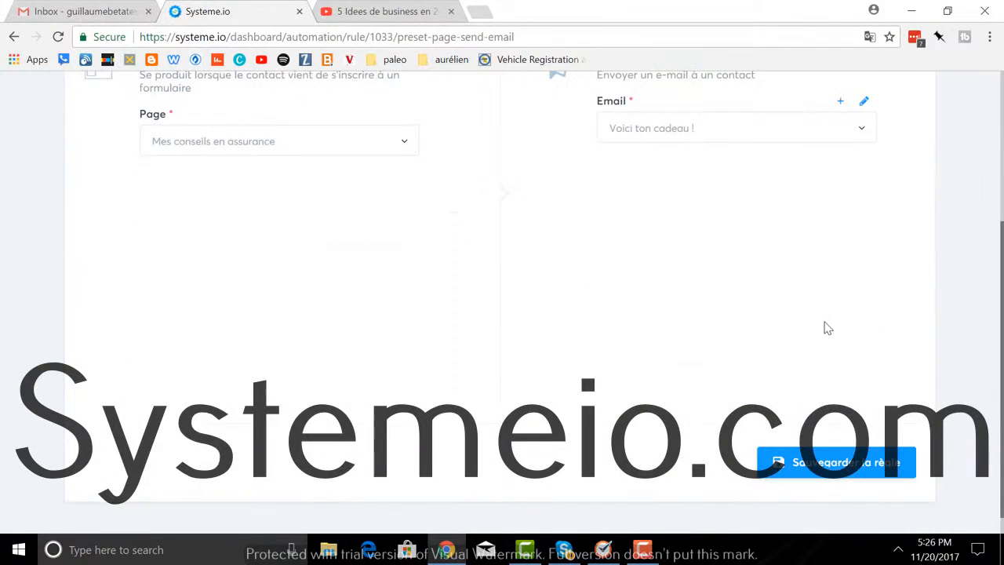
click(824, 470)
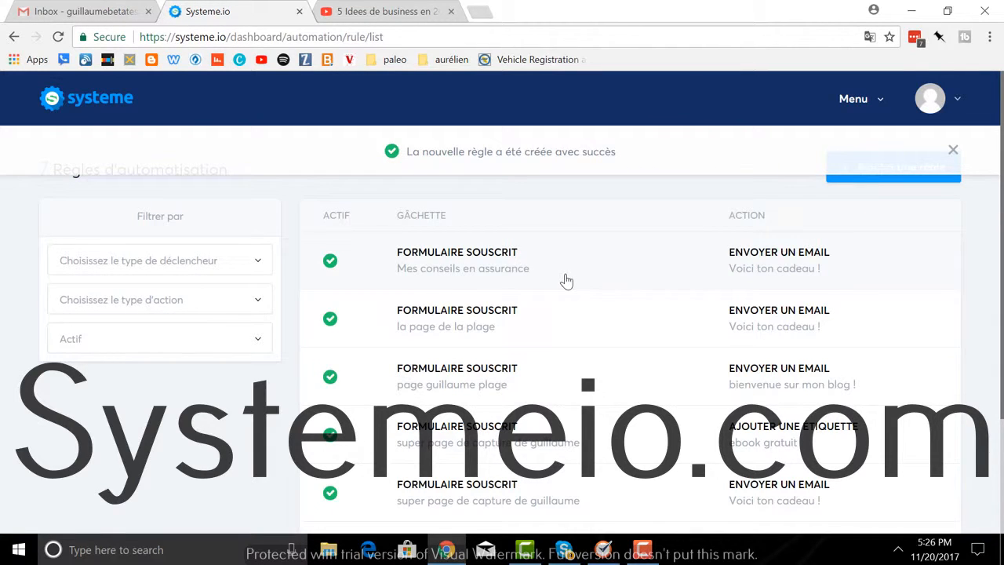
Step: Navigate through the main menu to the Pages et formulaires capture pages list
click(487, 13)
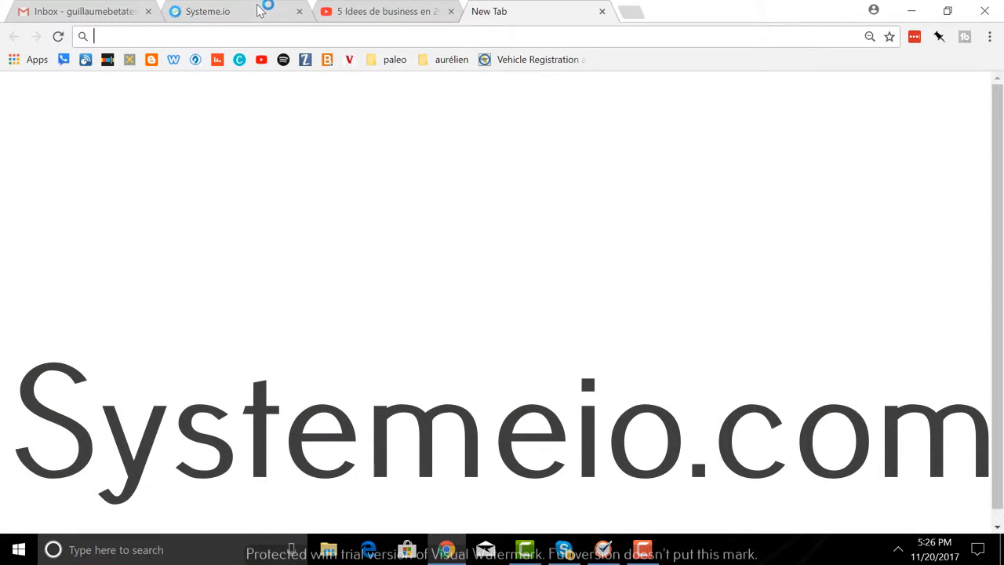
click(601, 12)
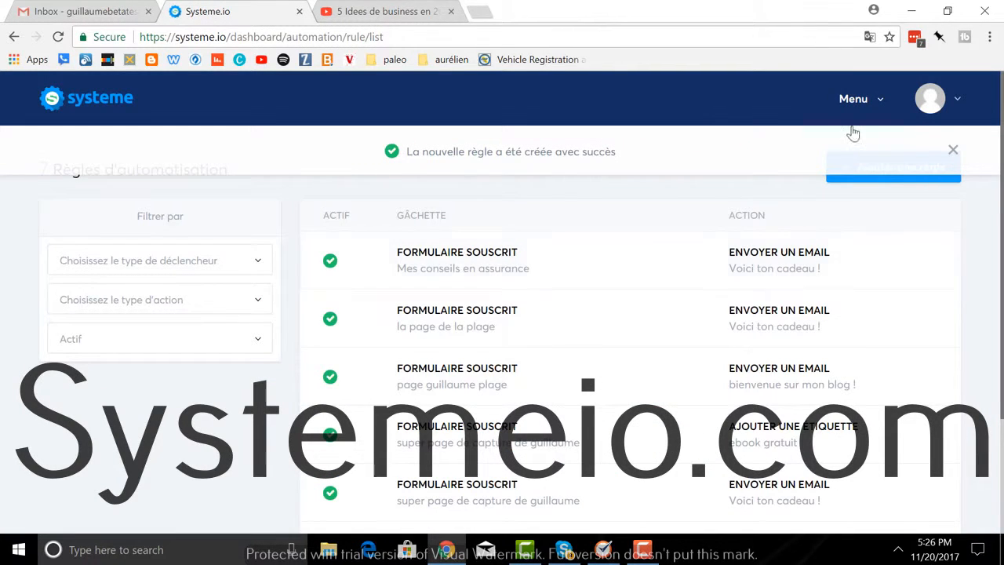
click(860, 104)
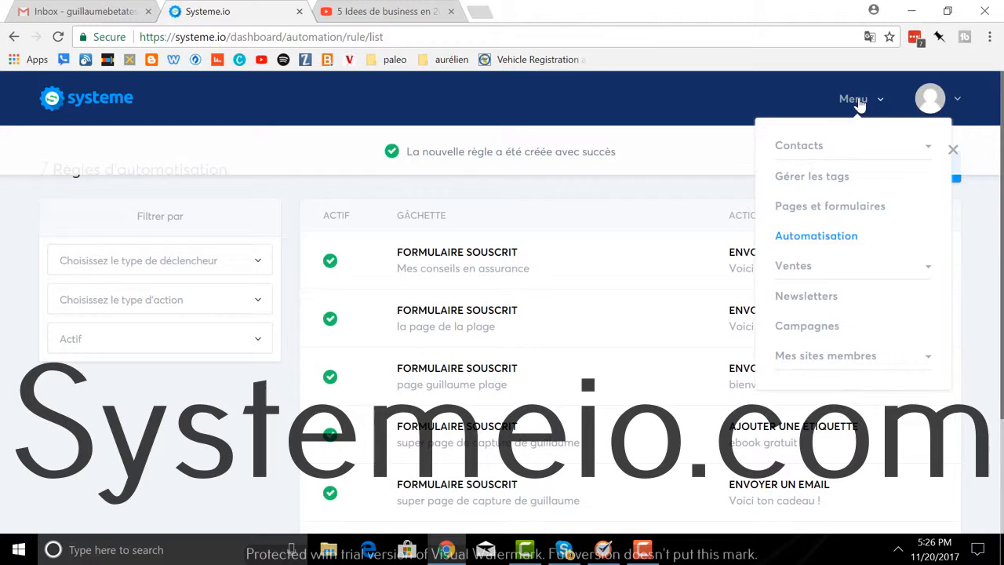
click(806, 208)
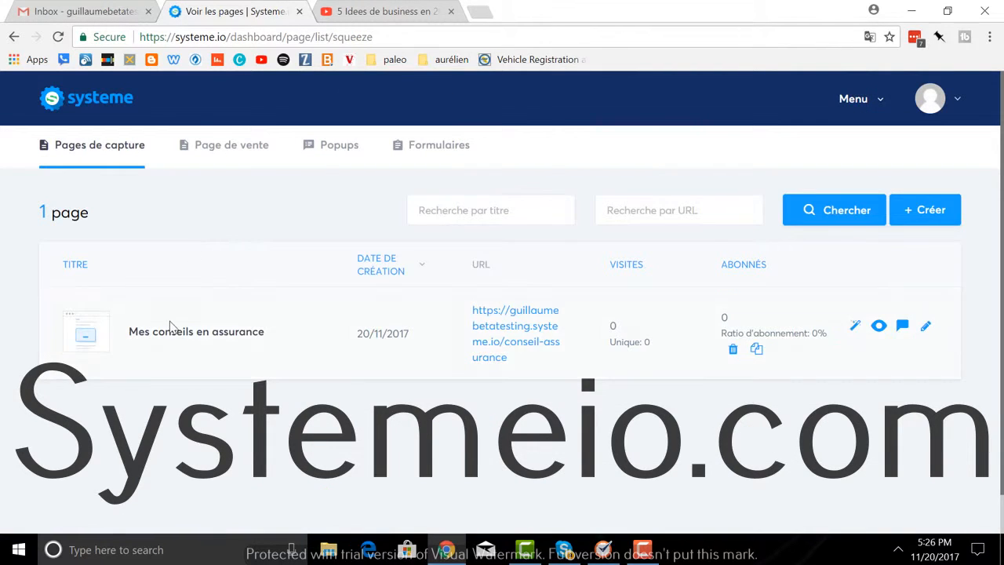
Step: Submit a test email address on the live page via Cliquez pour recevoir ma vidéo, reaching the YouTube video
click(493, 348)
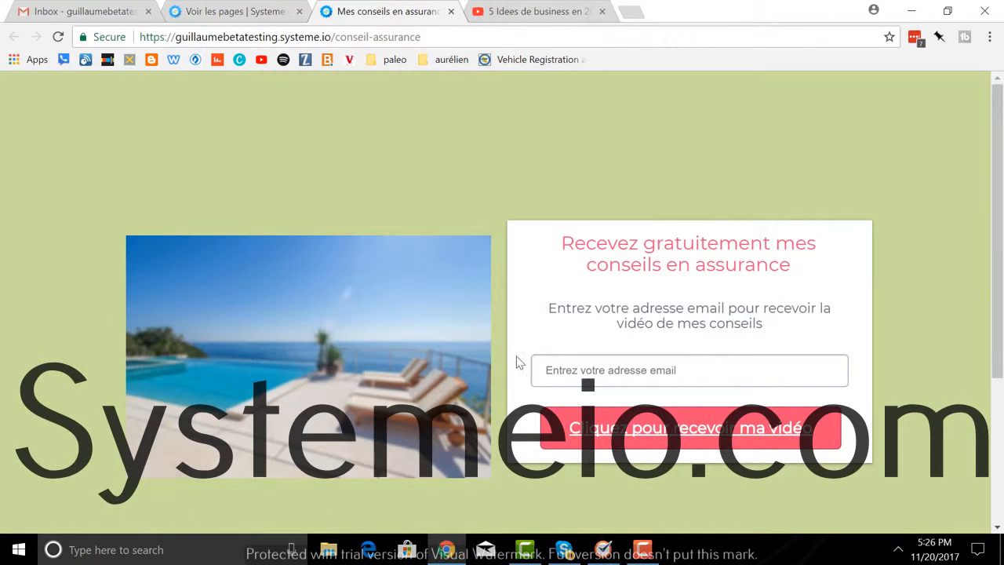
click(547, 374)
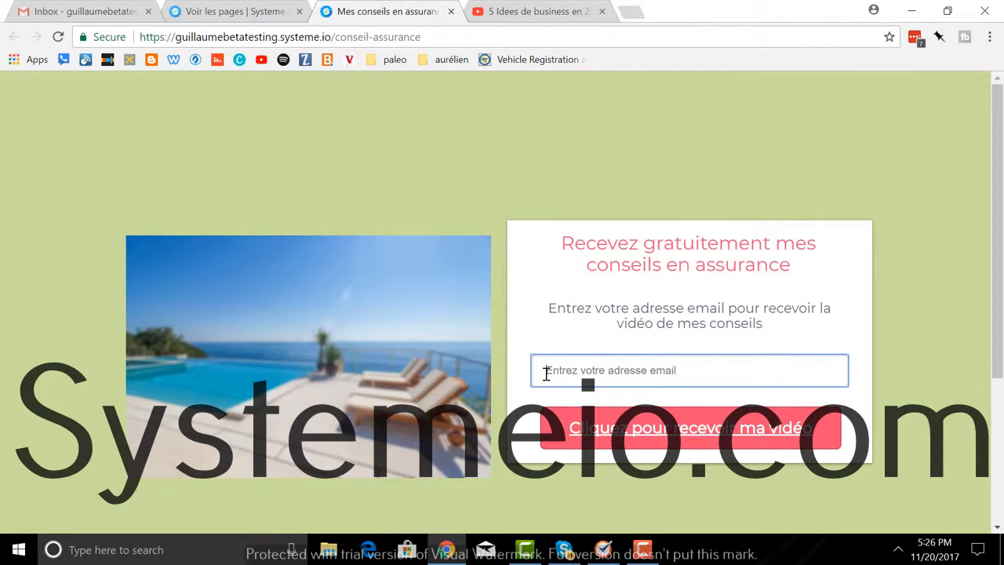
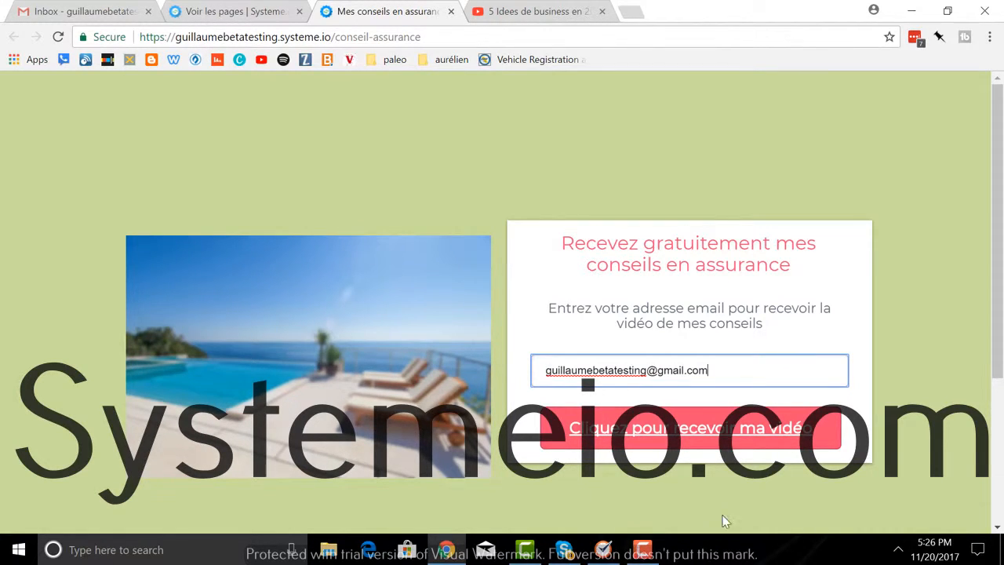
click(685, 436)
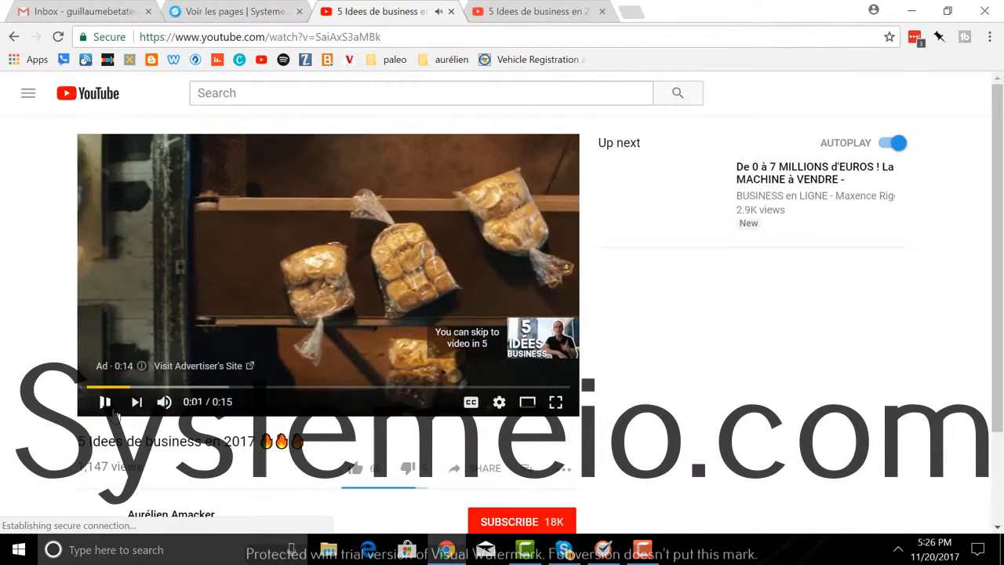
click(66, 22)
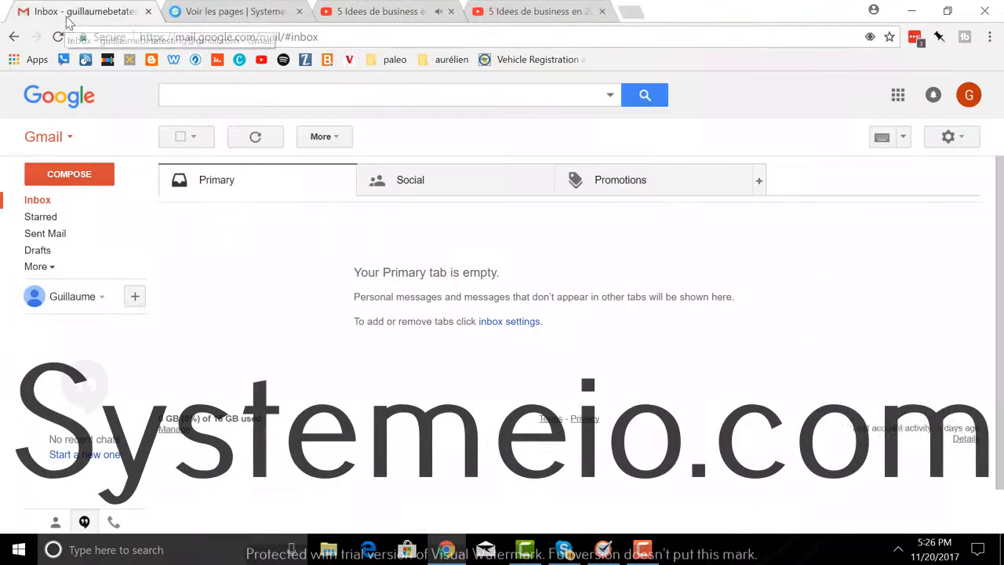
Step: Refresh the Gmail inbox, find no welcome email in Primary, and return to Systeme.io
click(37, 201)
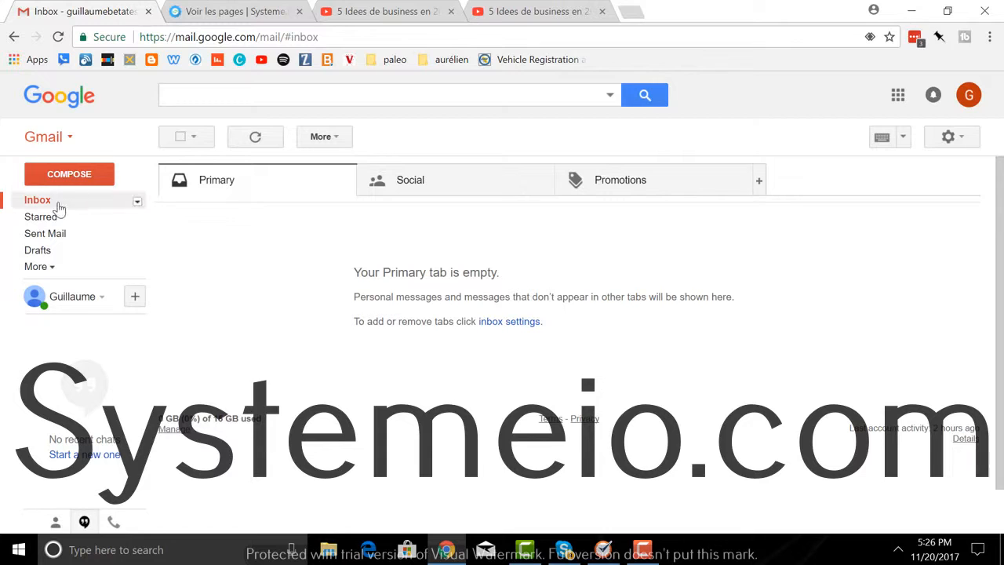
click(233, 14)
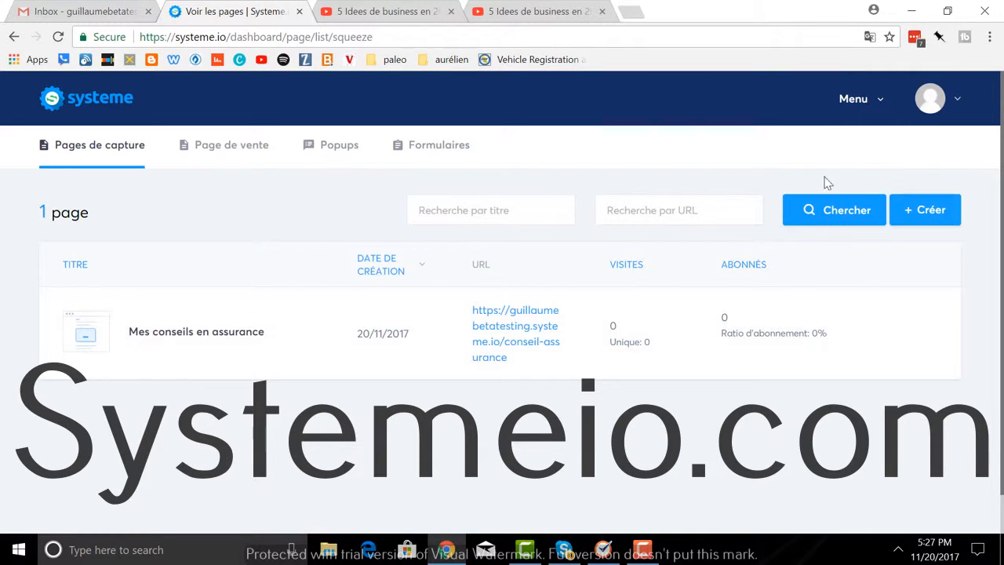
Step: Reopen the live capture page, then open its automation rule that sends 'Voici ton cadeau !'
click(844, 110)
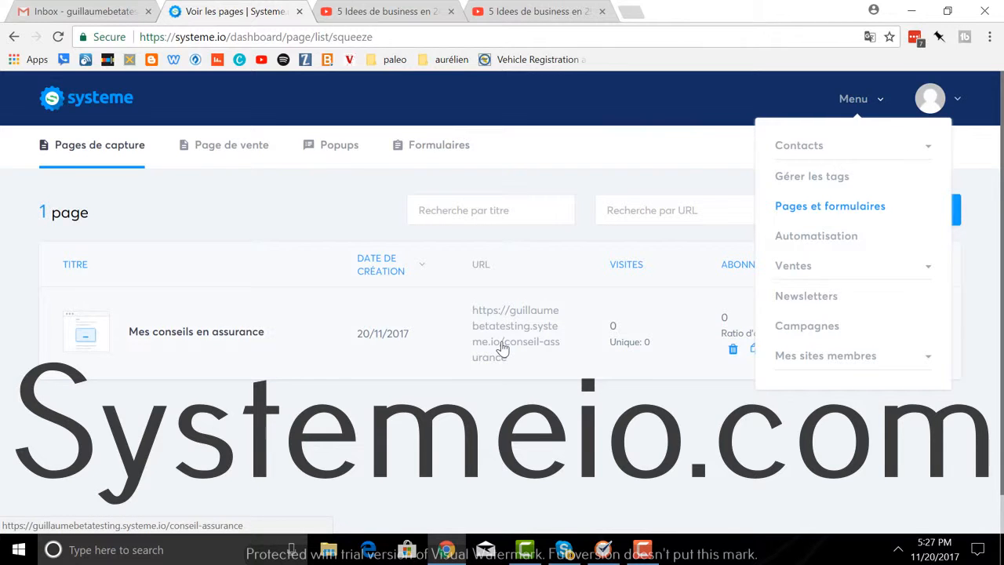
click(503, 348)
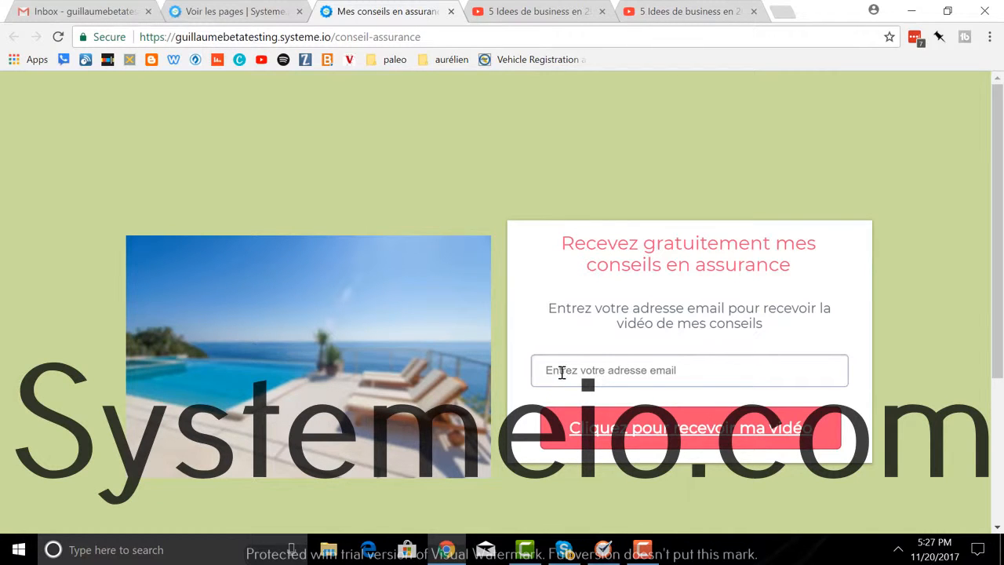
click(244, 19)
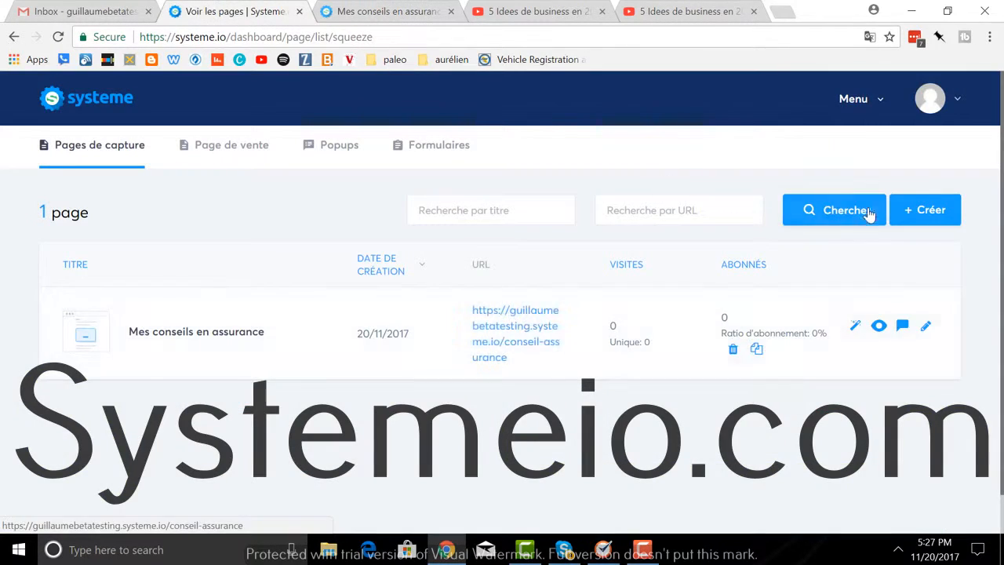
mouse_move(816, 352)
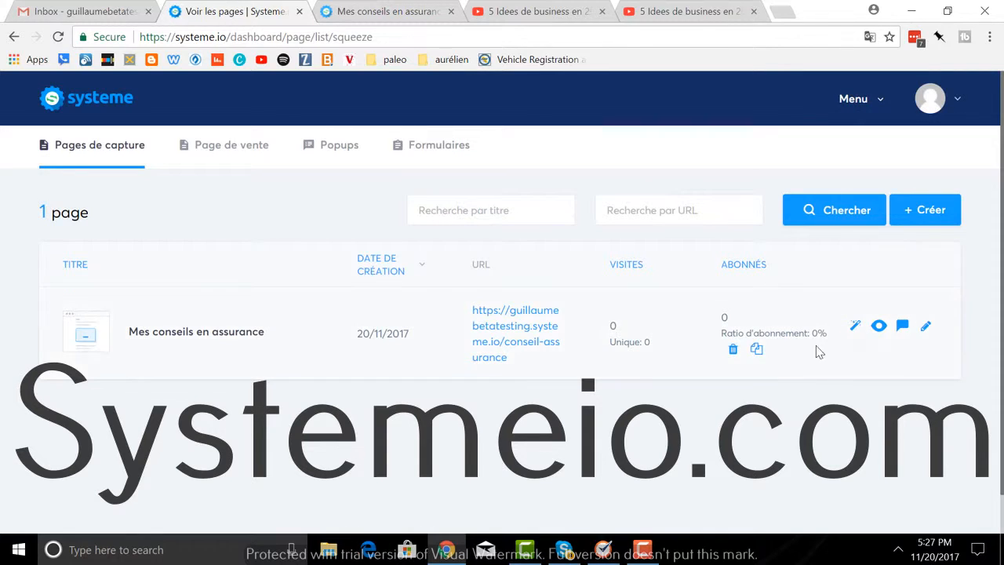
click(902, 327)
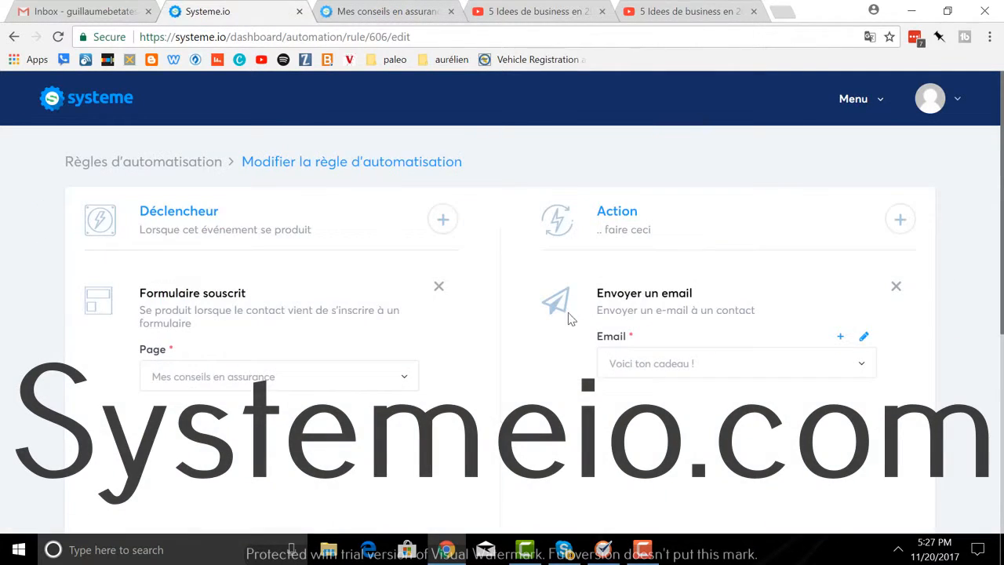